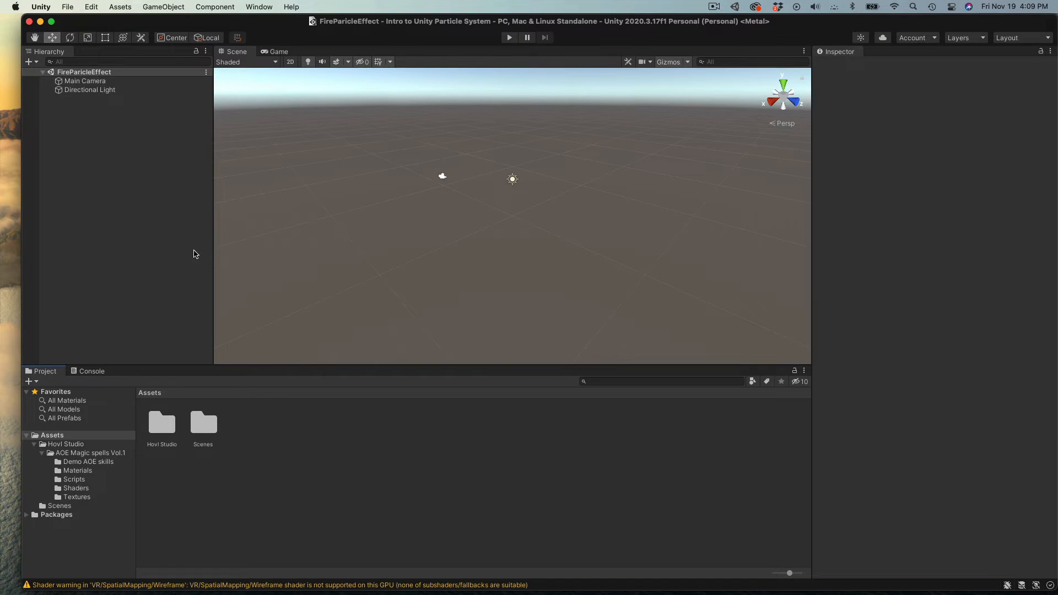
- Add a plane to the scene and scale it to about 2.19 × 1.20 × 1.87
{"action": "right_click", "coordinate": [146, 167]}
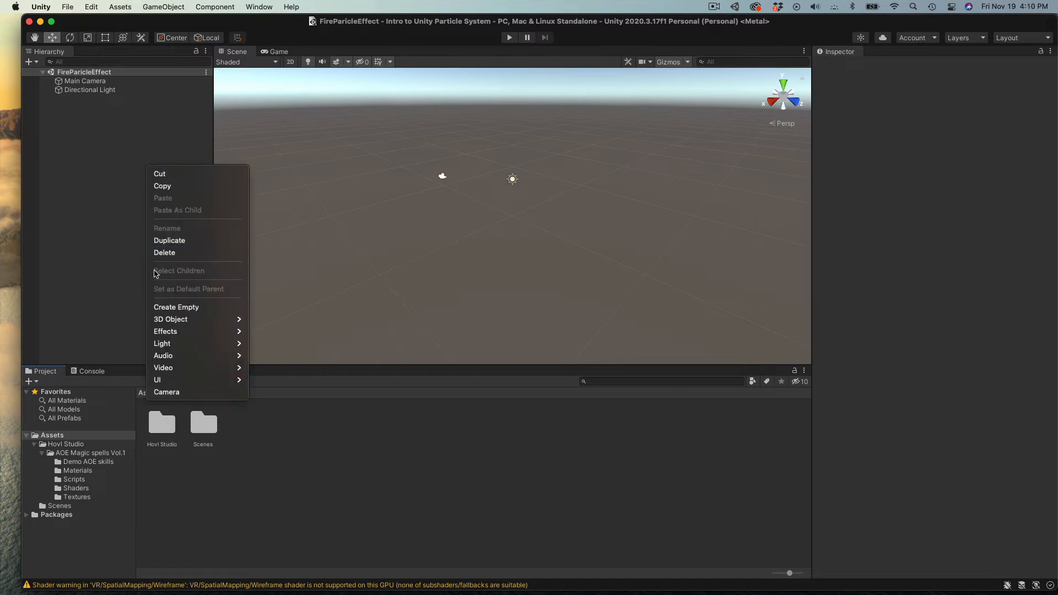
{"action": "mouse_move", "coordinate": [176, 322]}
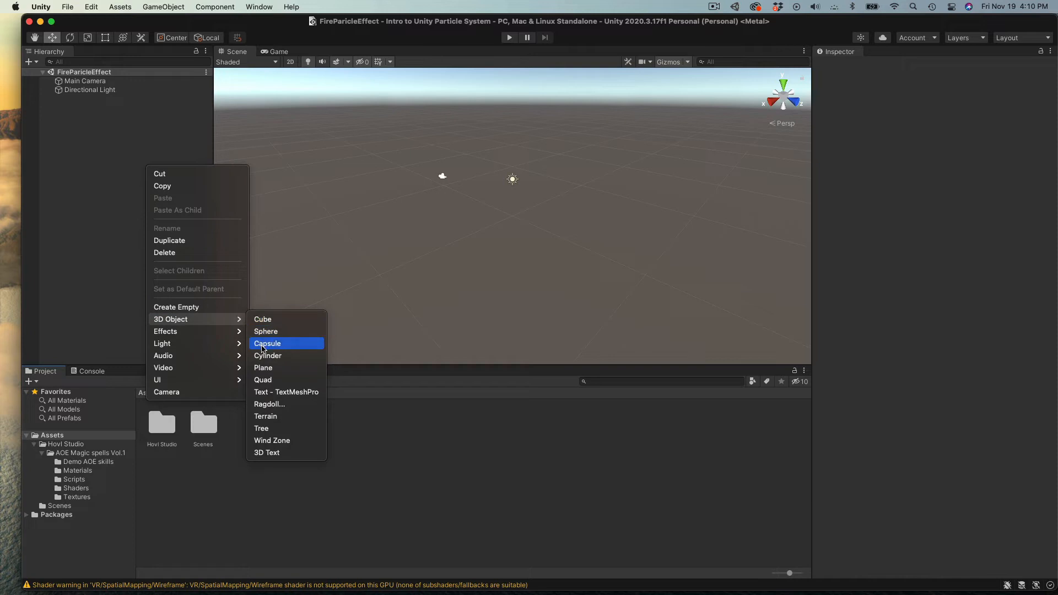
{"action": "left_click", "coordinate": [263, 368]}
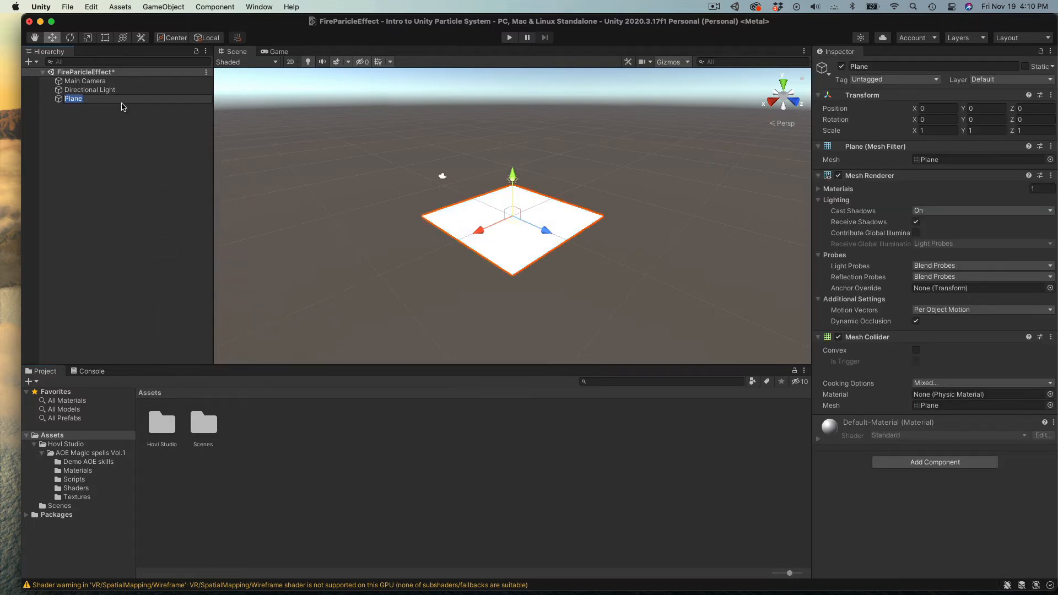
{"action": "left_click", "coordinate": [87, 38]}
{"action": "left_click_drag", "start_coordinate": [479, 232], "coordinate": [452, 240]}
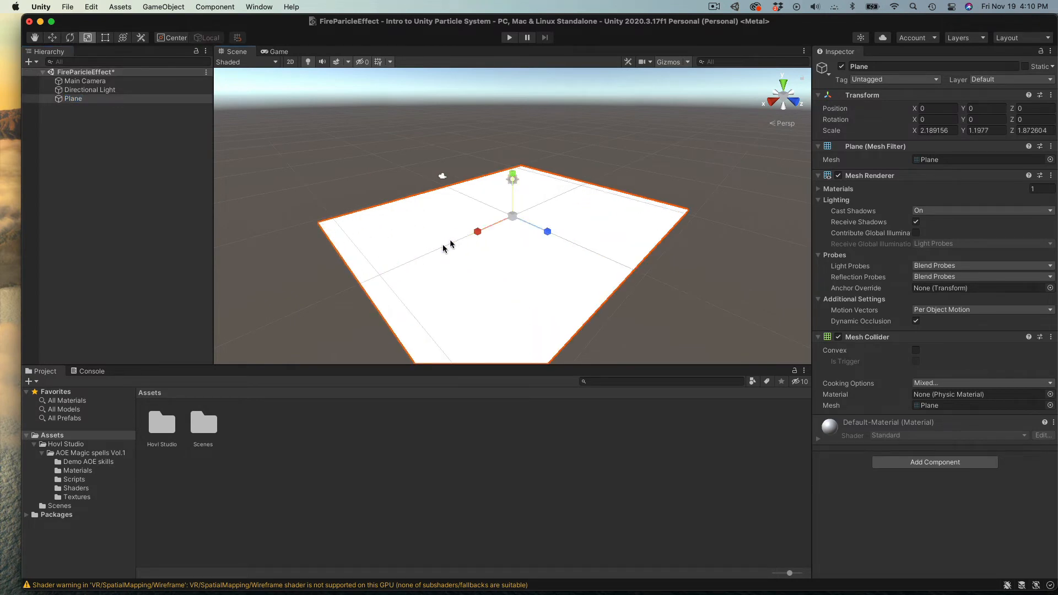
- Apply the Floor3 material from the AOE Magic spells Vol.1 Materials folder to the plane
{"action": "double_click", "coordinate": [156, 426]}
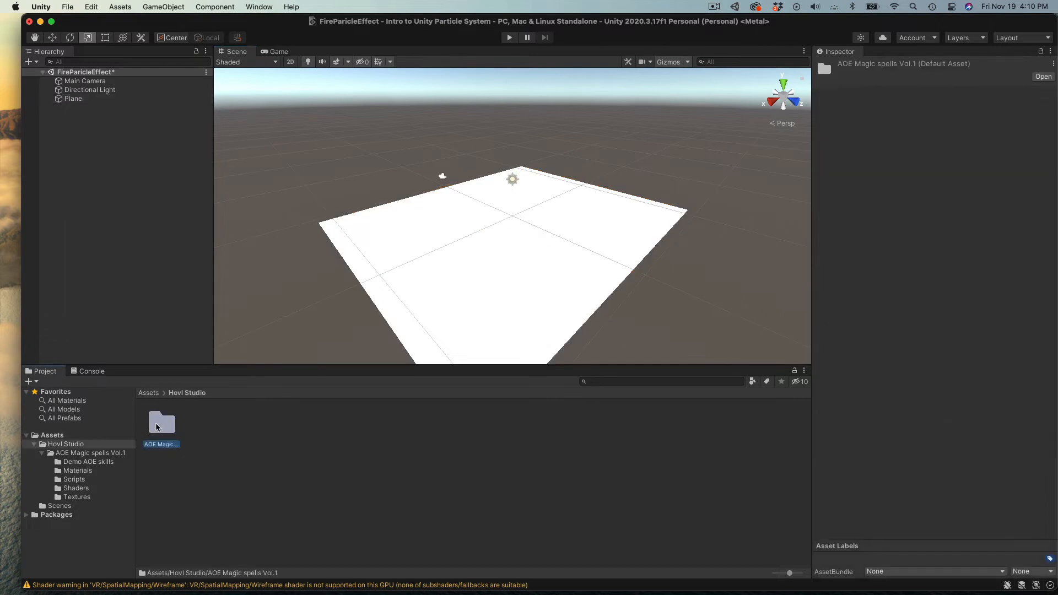
{"action": "double_click", "coordinate": [156, 426]}
{"action": "double_click", "coordinate": [207, 424]}
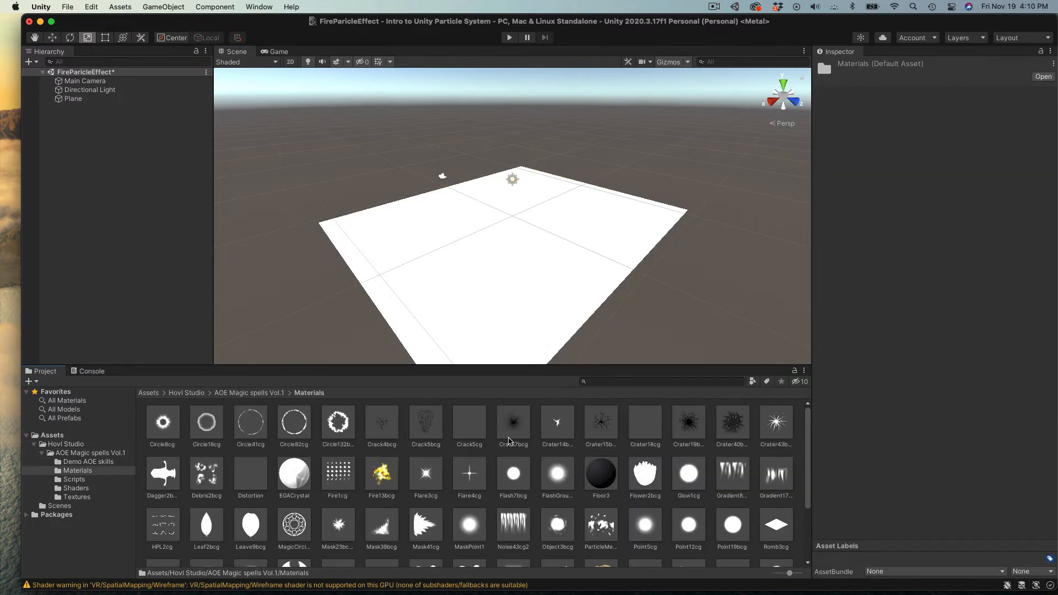
{"action": "left_click_drag", "start_coordinate": [603, 481], "coordinate": [541, 265]}
{"action": "scroll", "coordinate": [538, 272], "scroll_direction": "up", "scroll_amount": 5}
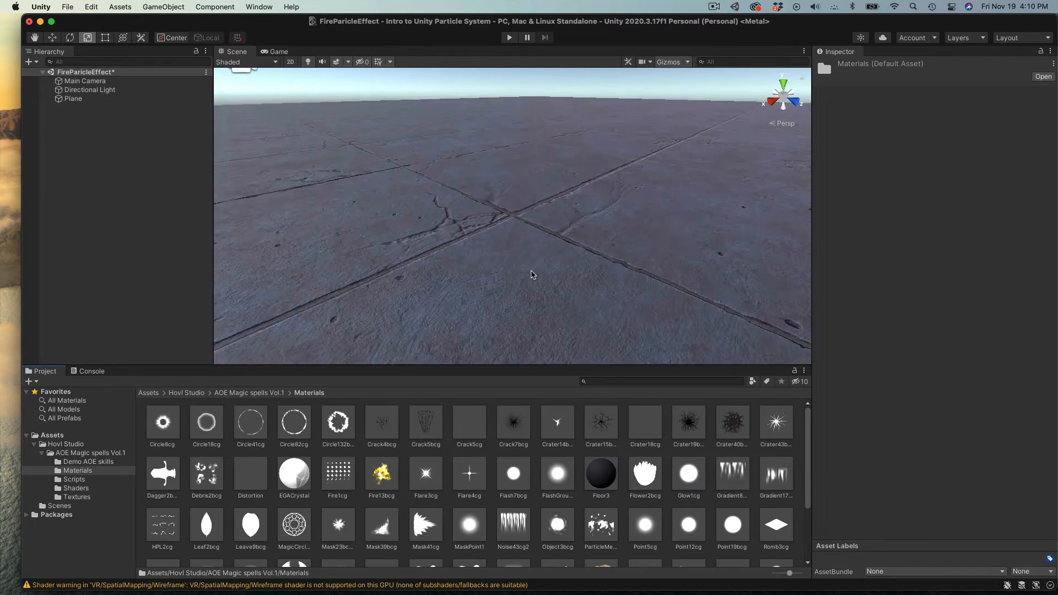
{"action": "scroll", "coordinate": [533, 274], "scroll_direction": "up", "scroll_amount": 2}
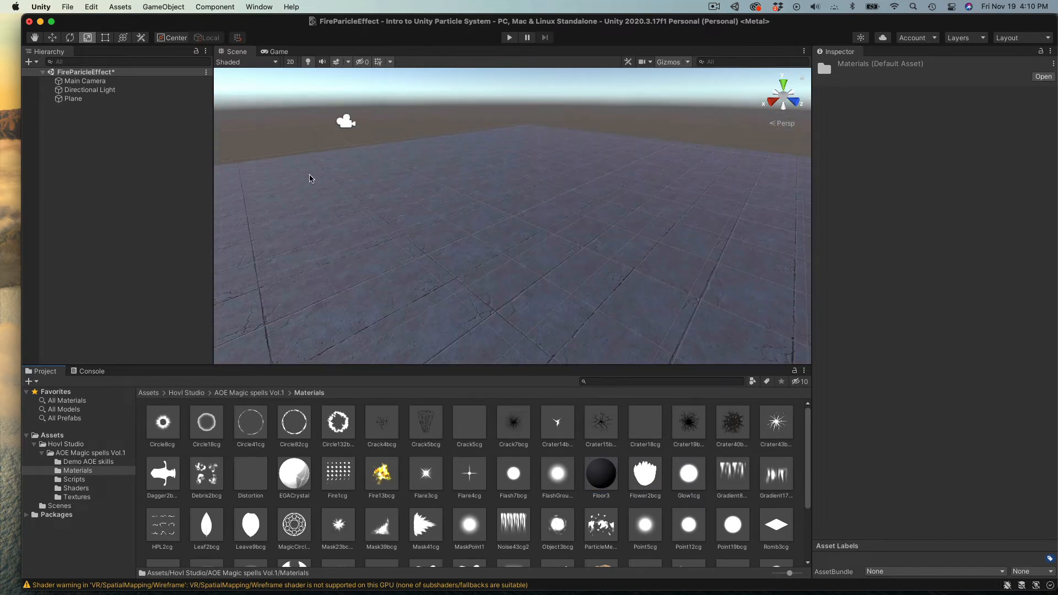
- Add a Particle System to the scene and reset its Transform
{"action": "left_click", "coordinate": [153, 8]}
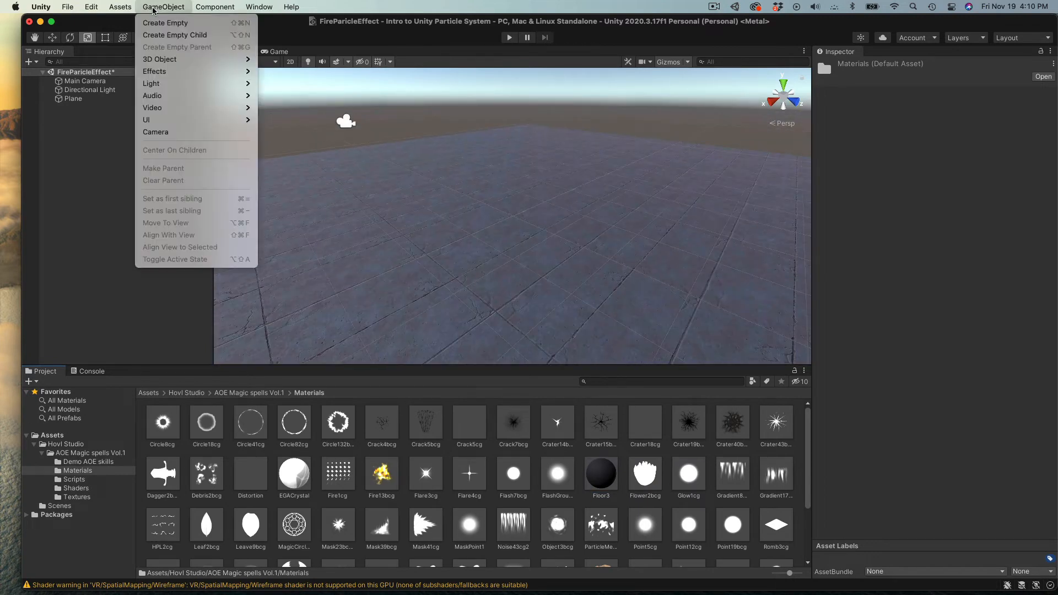
{"action": "mouse_move", "coordinate": [165, 71]}
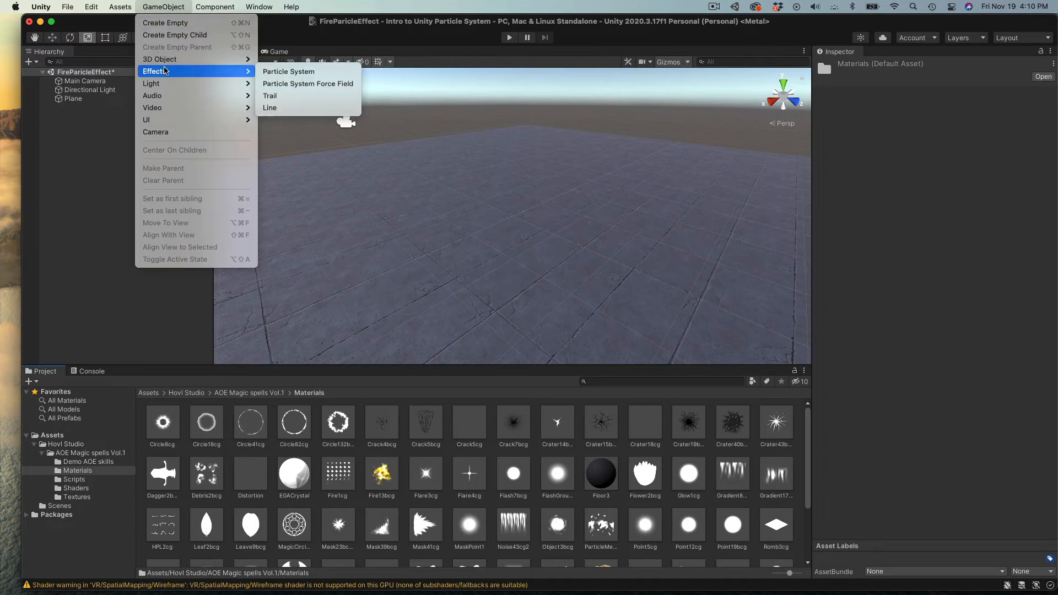
{"action": "left_click", "coordinate": [290, 71]}
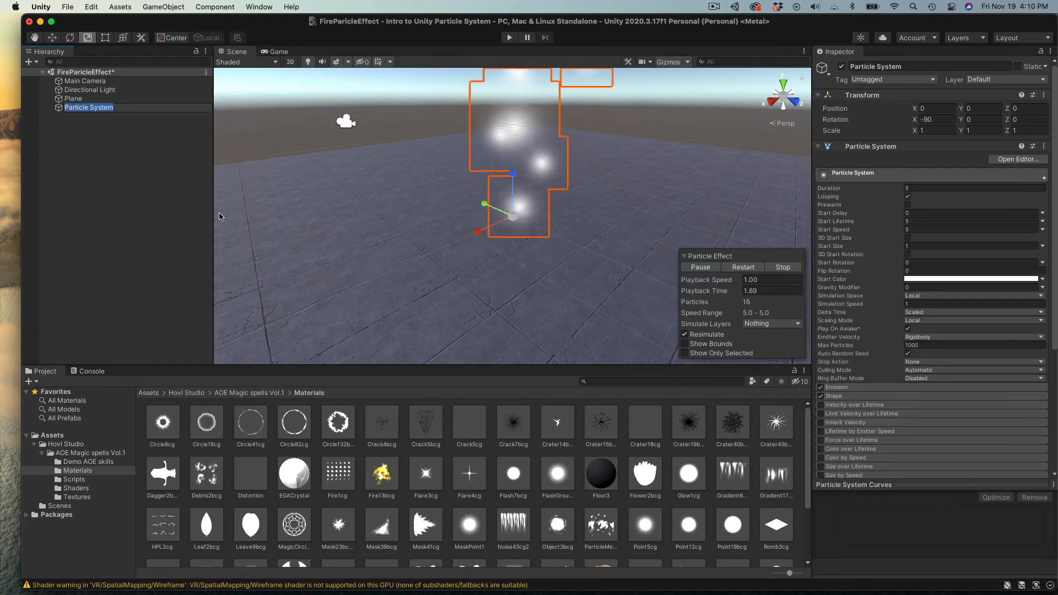
{"action": "left_click", "coordinate": [148, 393]}
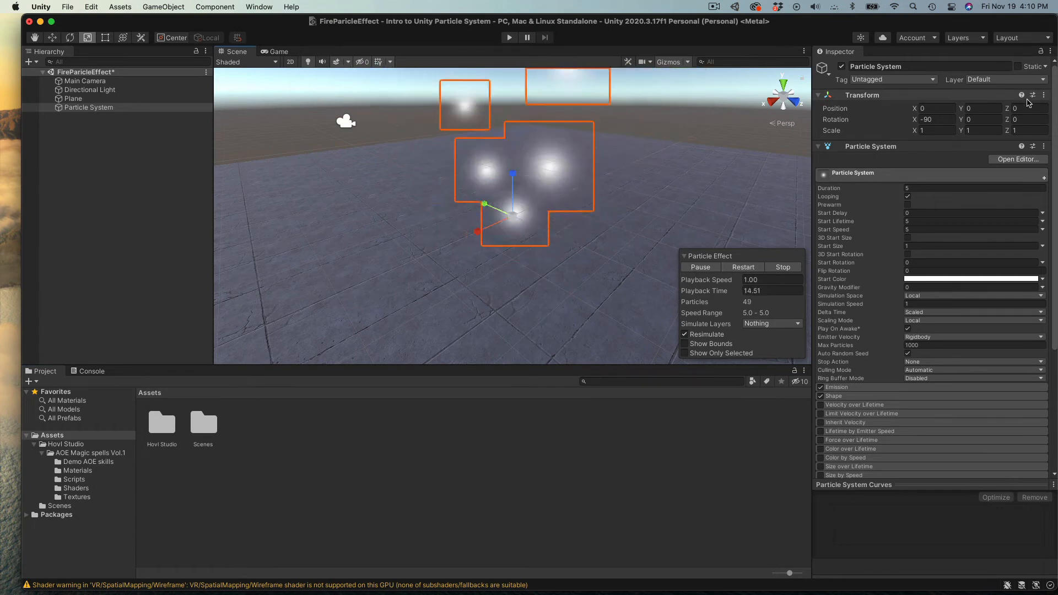
{"action": "left_click", "coordinate": [1044, 95]}
{"action": "left_click", "coordinate": [1034, 109]}
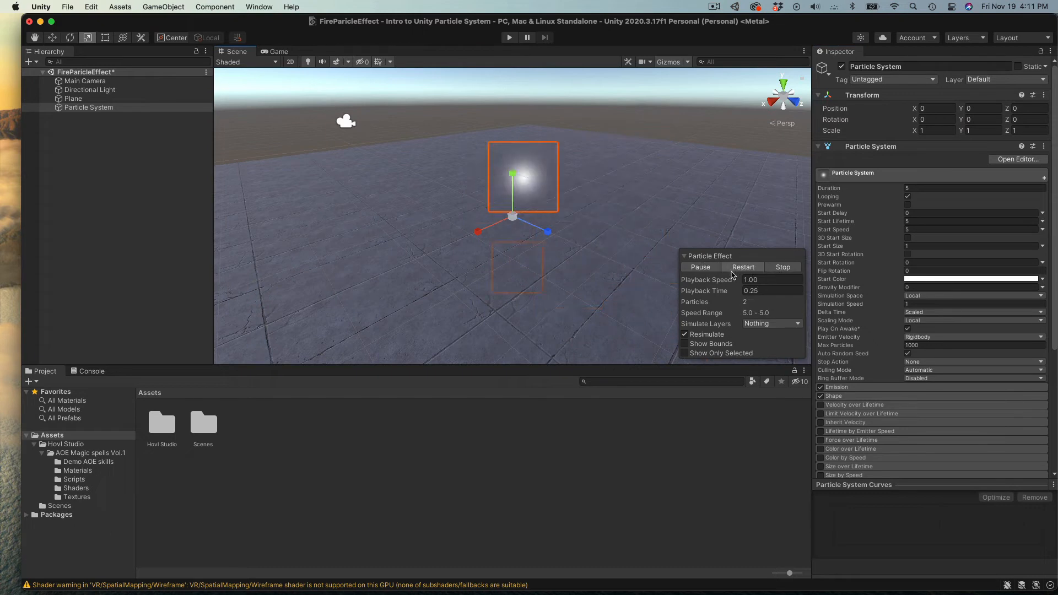
- Focus the Scene view on the Particle System and show its Particle Effect playback controls
{"action": "left_click", "coordinate": [685, 256]}
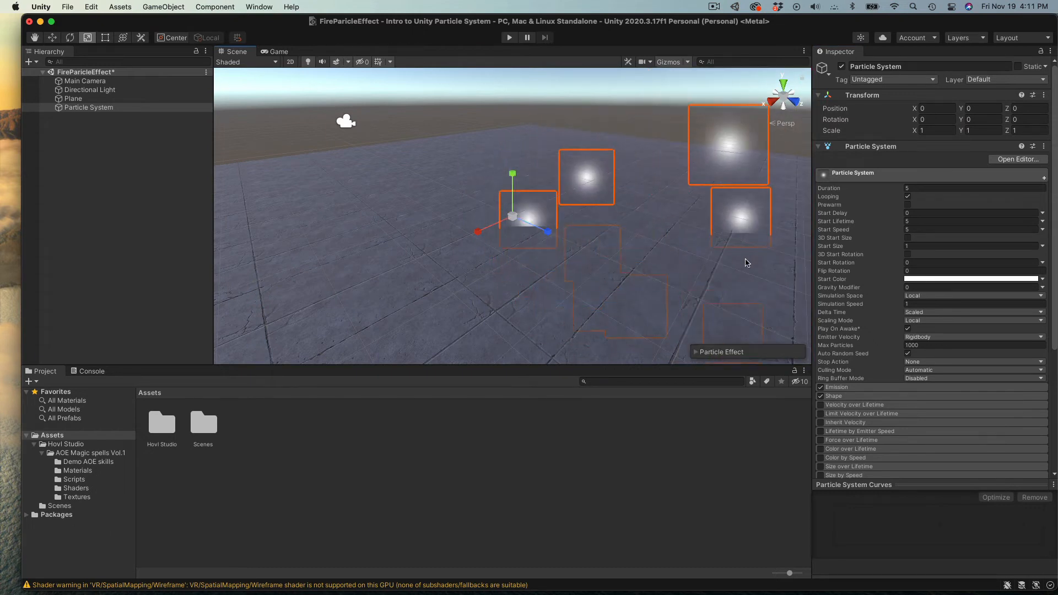
{"action": "double_click", "coordinate": [88, 107]}
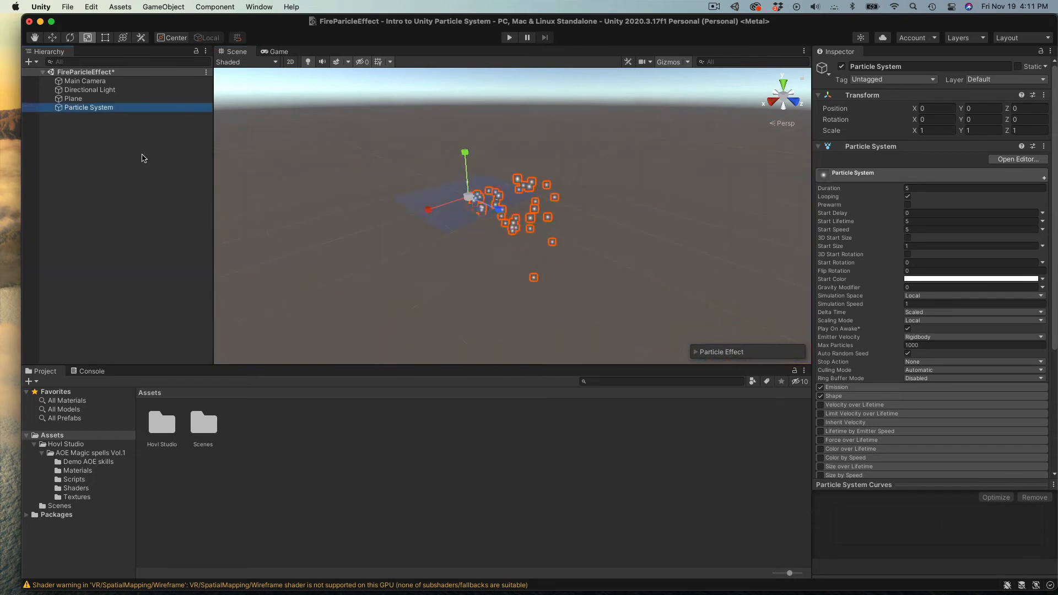
{"action": "double_click", "coordinate": [104, 109]}
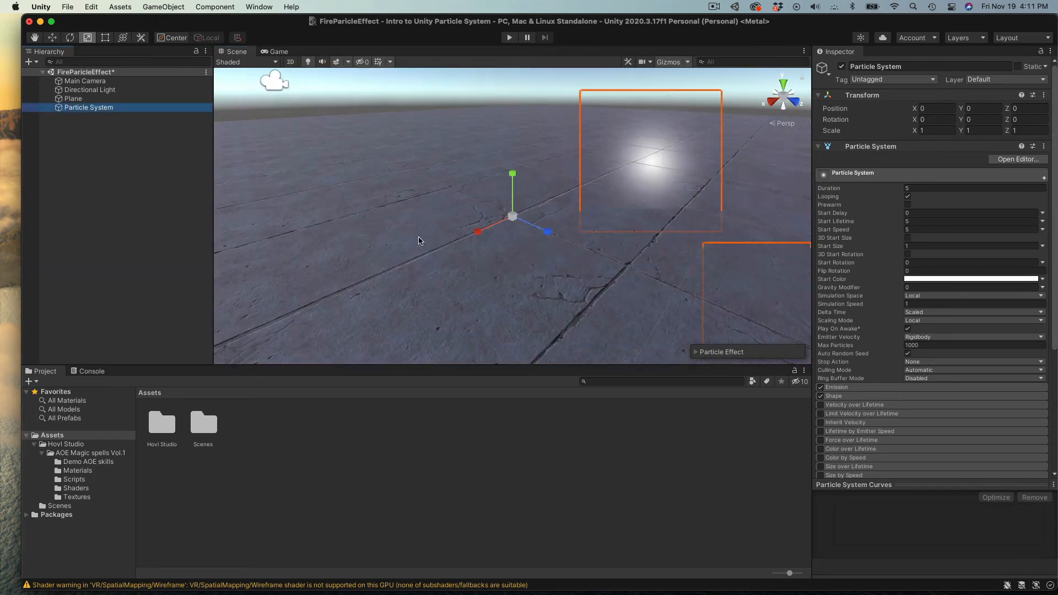
{"action": "left_click", "coordinate": [690, 352]}
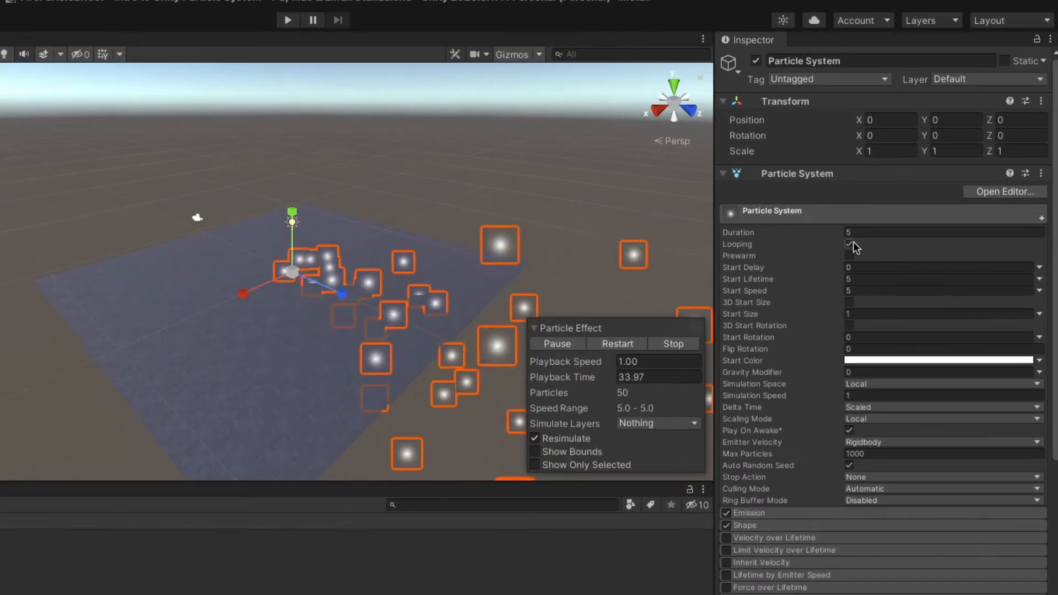
- Preview the particle effect with Looping turned off, and enable Looping again
{"action": "left_click", "coordinate": [908, 197]}
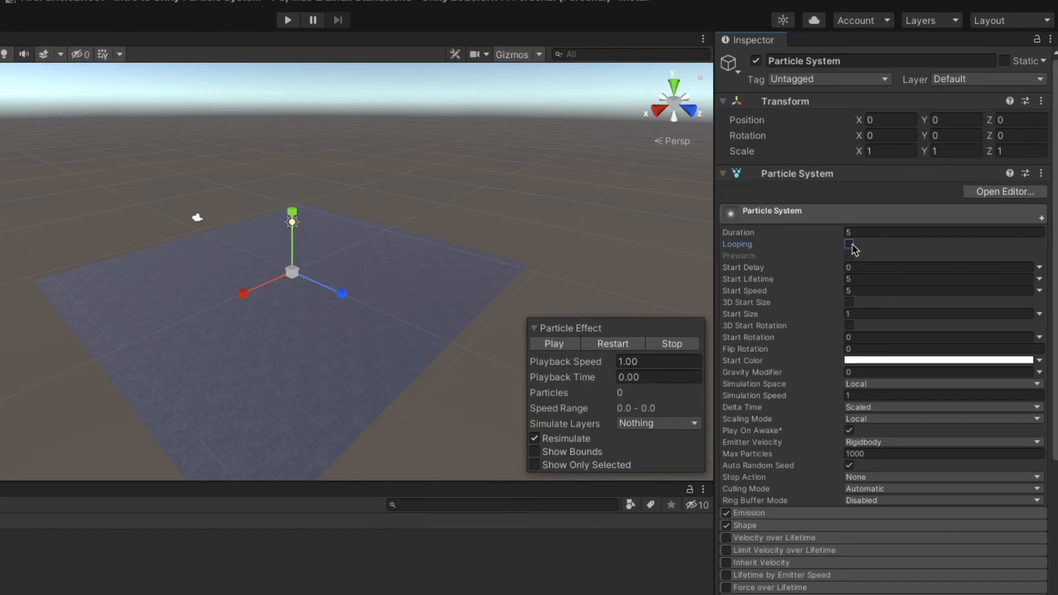
{"action": "left_click", "coordinate": [664, 346]}
{"action": "left_click", "coordinate": [545, 343]}
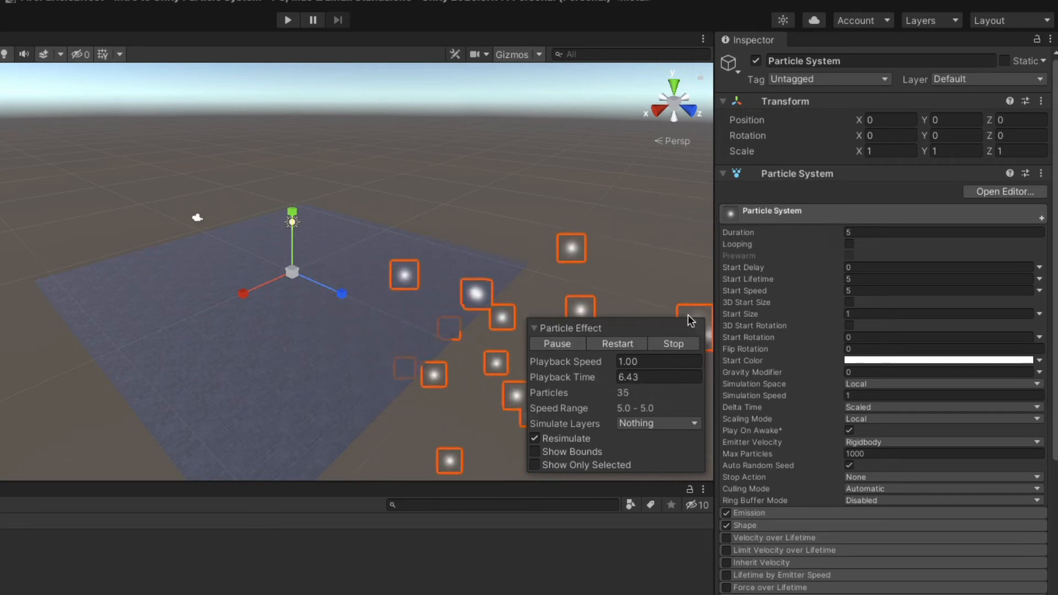
{"action": "left_click", "coordinate": [852, 247]}
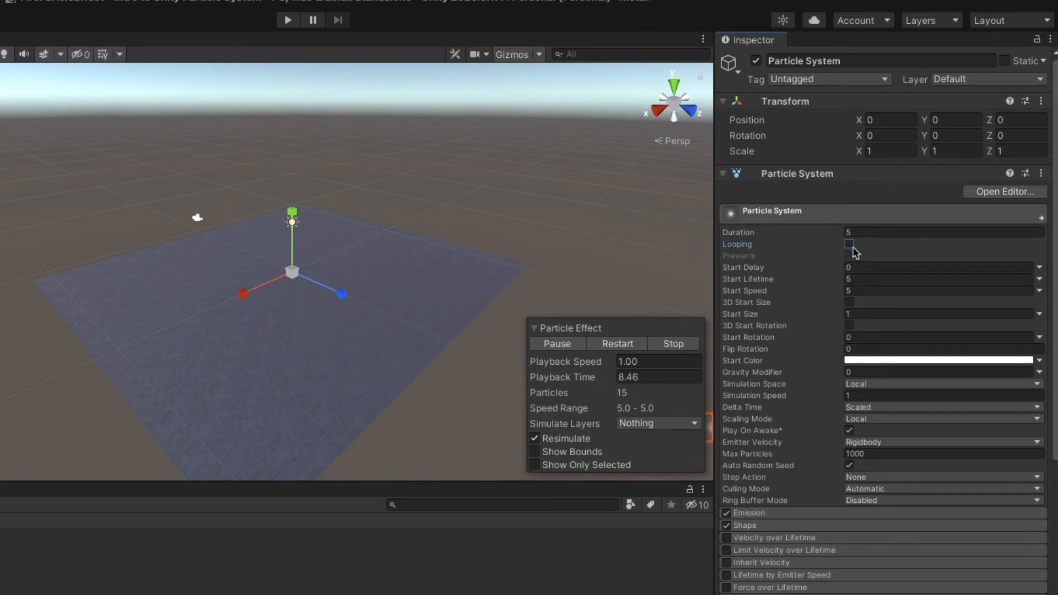
{"action": "left_click", "coordinate": [851, 246]}
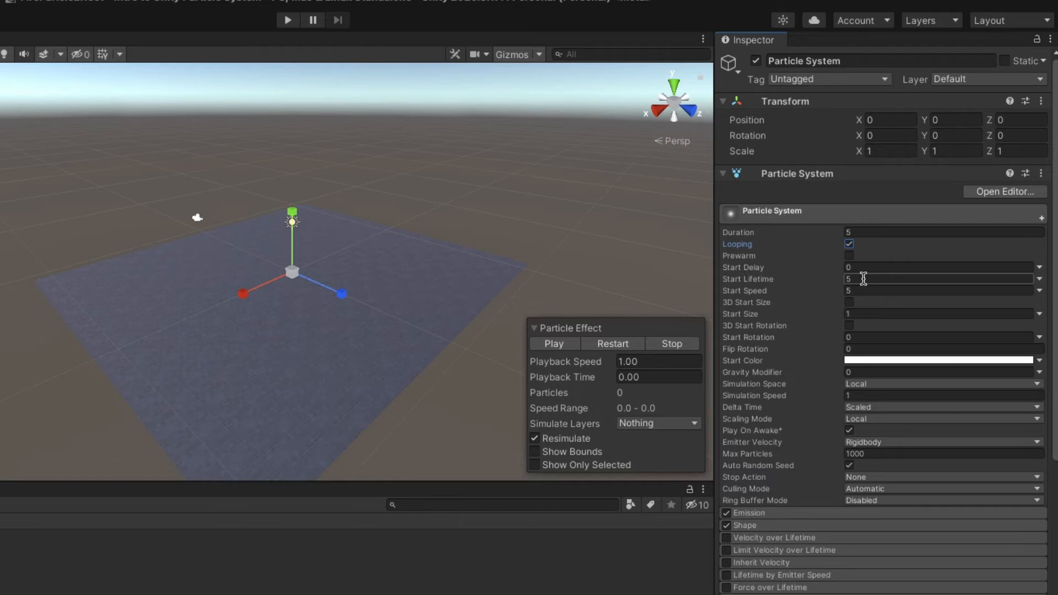
- Play the particle effect with a Start Lifetime of 1, and set the Start Lifetime to 15
{"action": "left_click", "coordinate": [561, 342]}
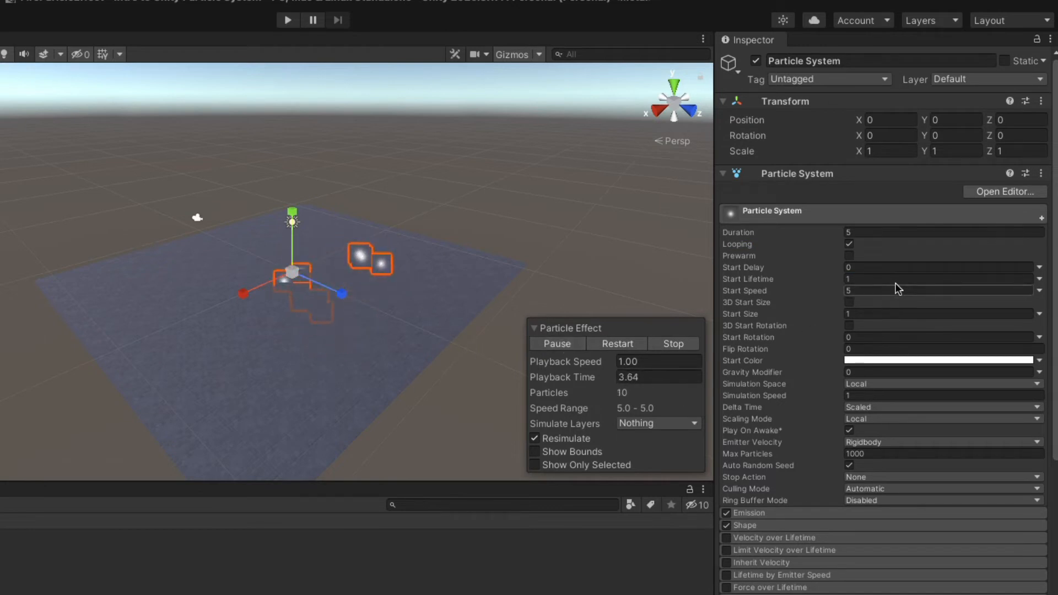
{"action": "left_click", "coordinate": [859, 280]}
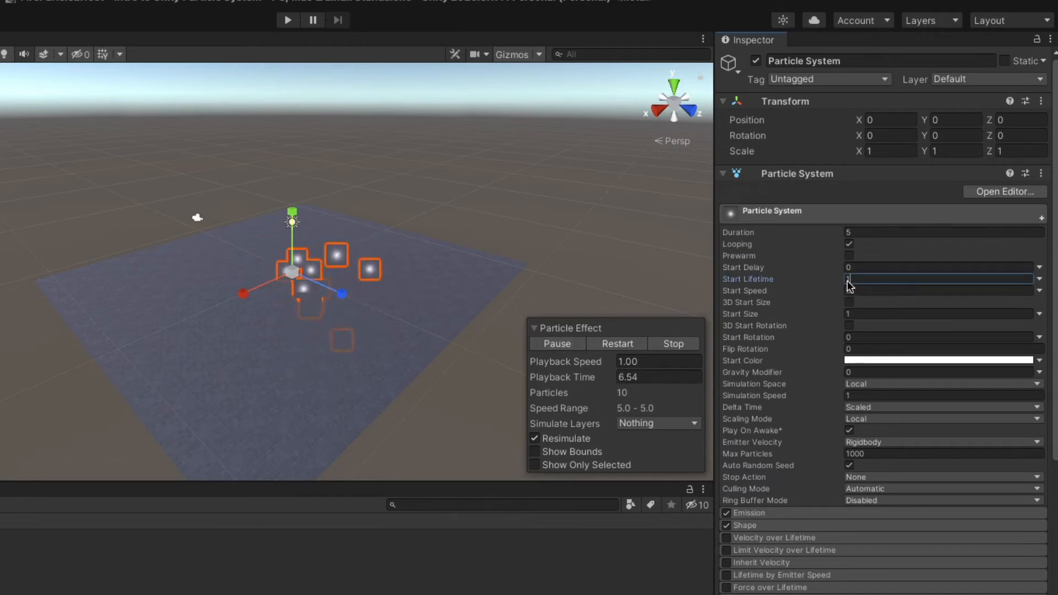
{"action": "type", "text": "15"}
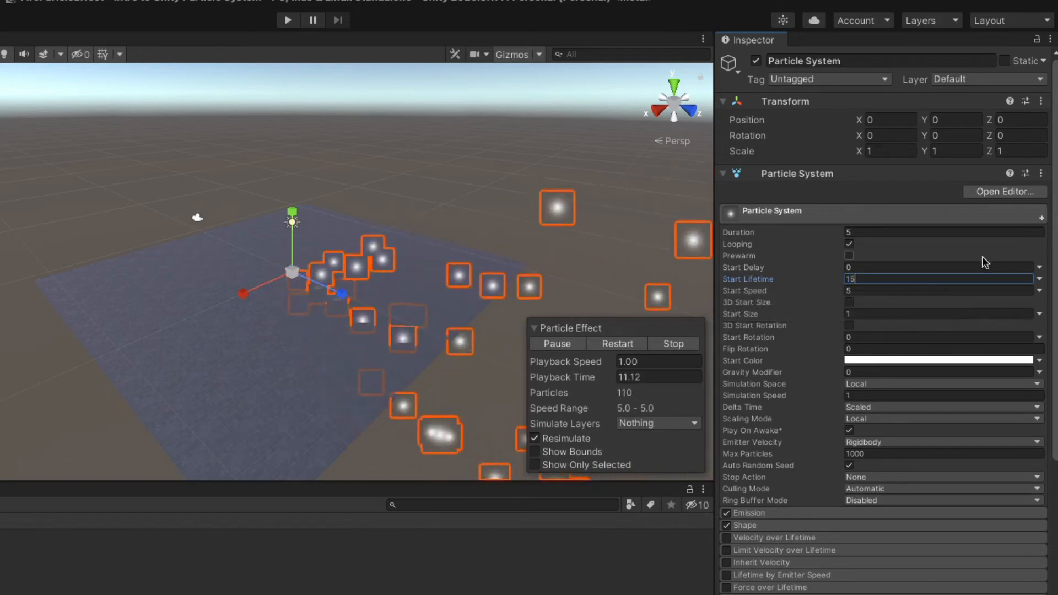
- Try Start Speed values of 1, 40 and 0.2 on the playing particle effect
{"action": "left_click", "coordinate": [868, 291]}
{"action": "type", "text": "1"}
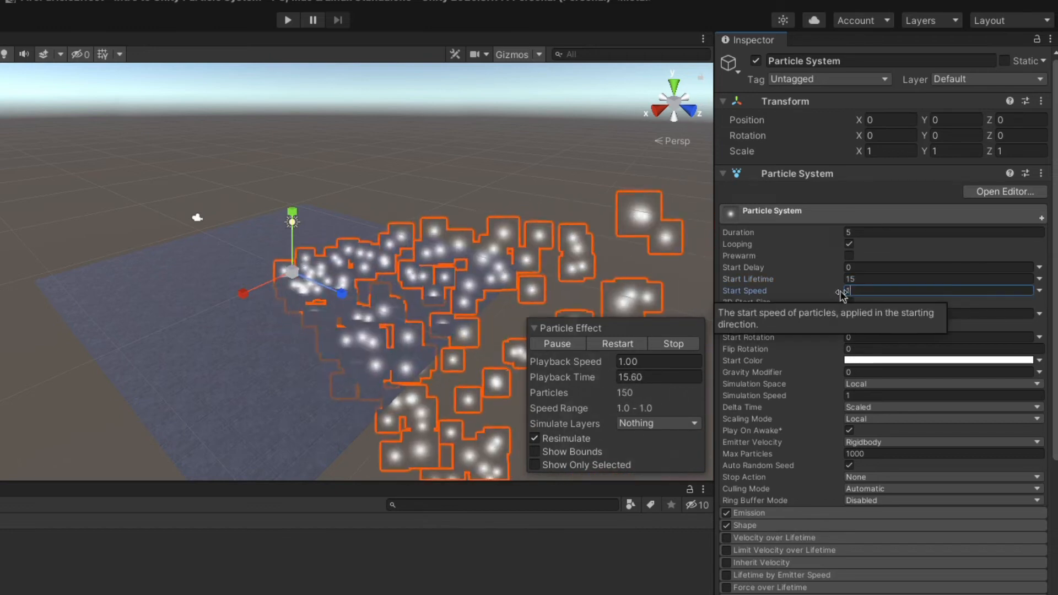
{"action": "key", "text": "BackSpace"}
{"action": "type", "text": "40"}
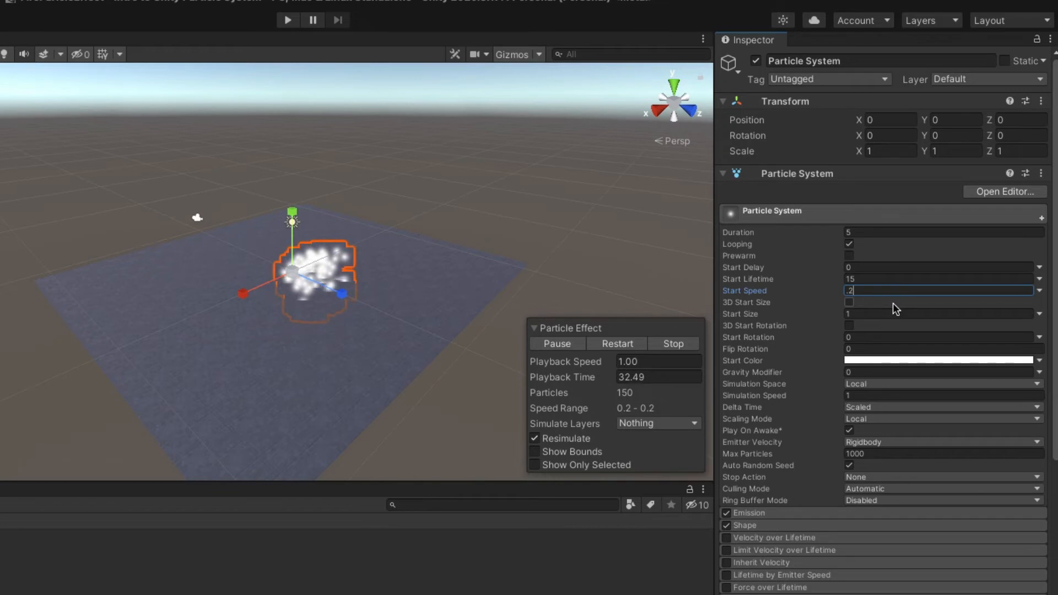
- Set the Start Speed to 1 and replay the particle effect from the beginning
{"action": "key", "text": "BackSpace"}
{"action": "key", "text": "BackSpace"}
{"action": "type", "text": "1"}
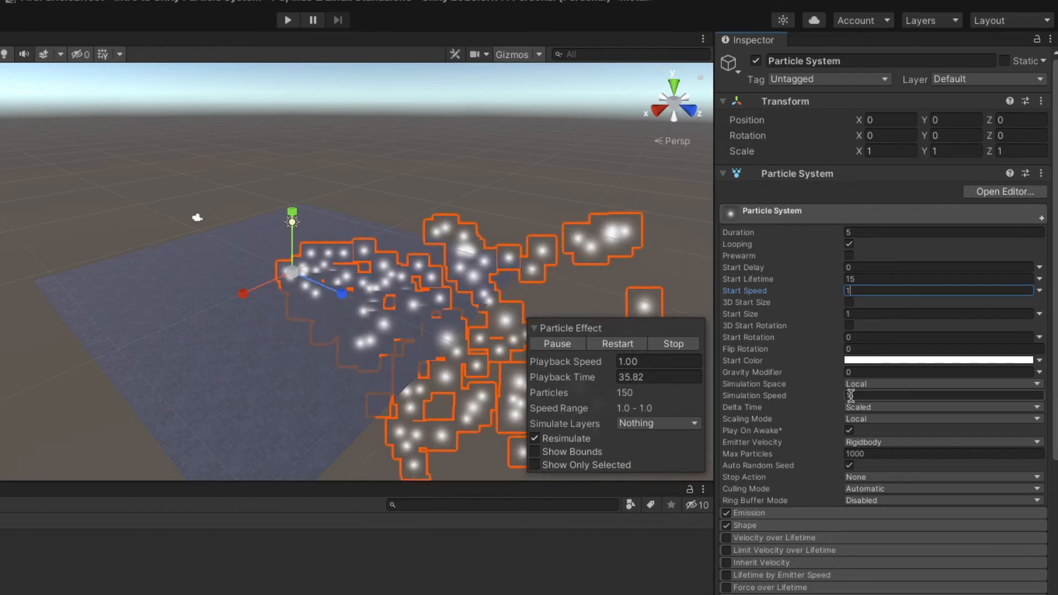
{"action": "left_click", "coordinate": [681, 349]}
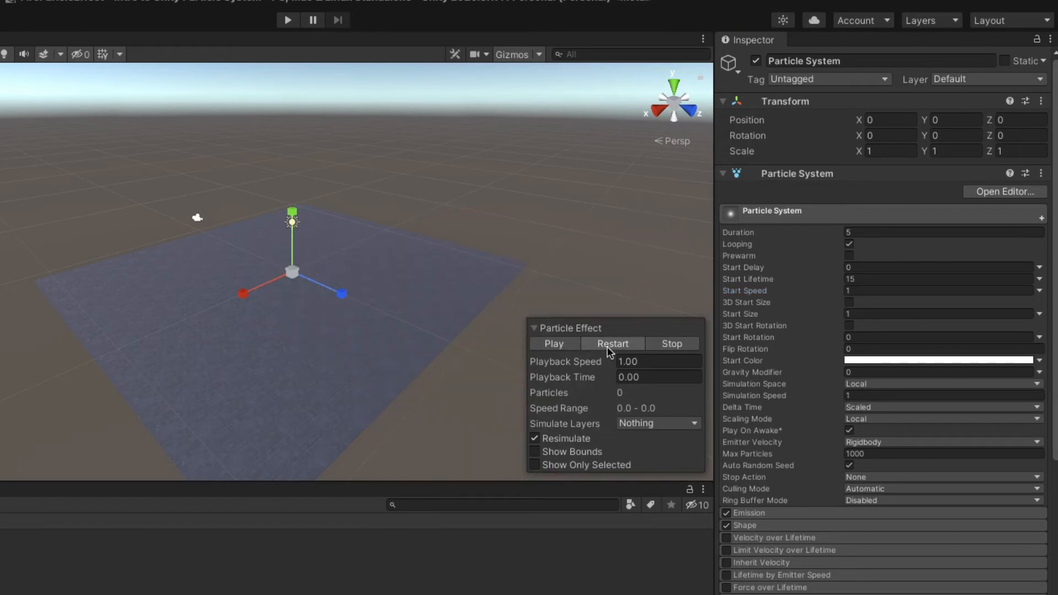
{"action": "left_click", "coordinate": [545, 345]}
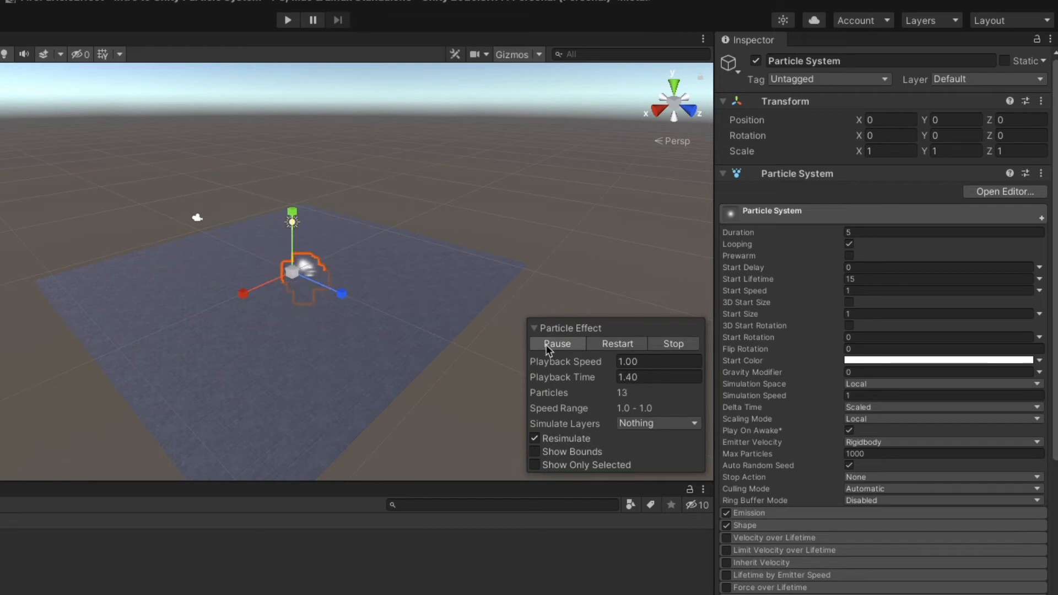
- Try a Start Speed of 5 and Start Sizes of 2, 20, 0.1 and 0.01, and return both settings to 1
{"action": "left_click", "coordinate": [852, 291]}
{"action": "type", "text": "5"}
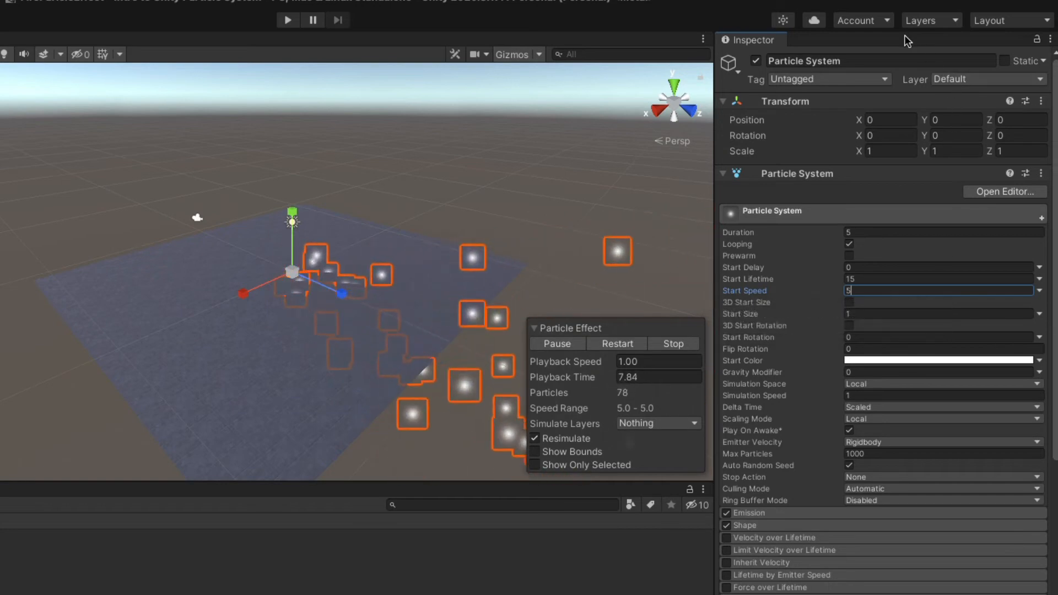
{"action": "left_click", "coordinate": [859, 314]}
{"action": "type", "text": "2"}
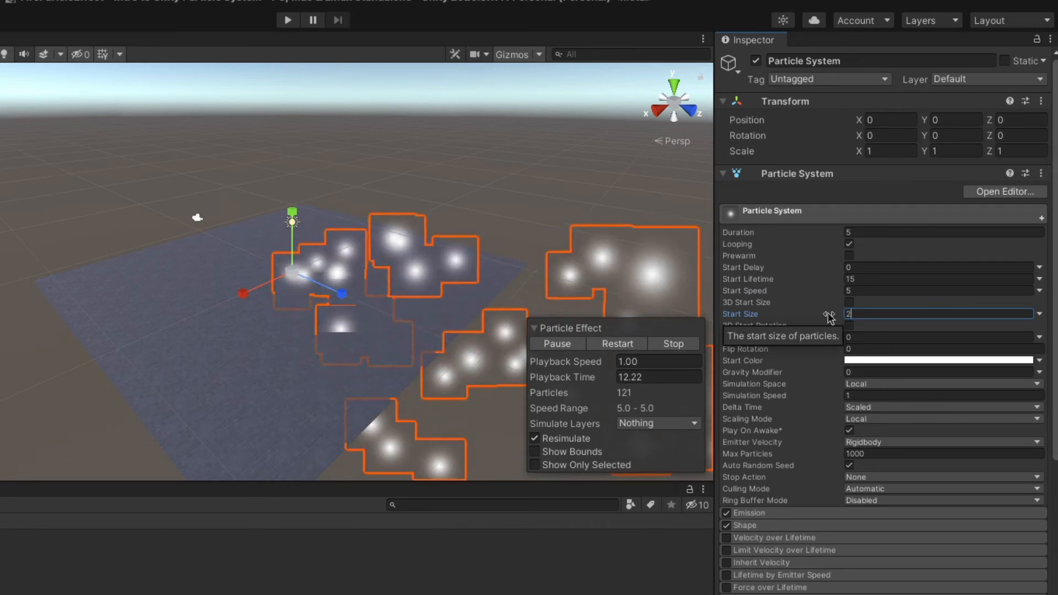
{"action": "type", "text": "0"}
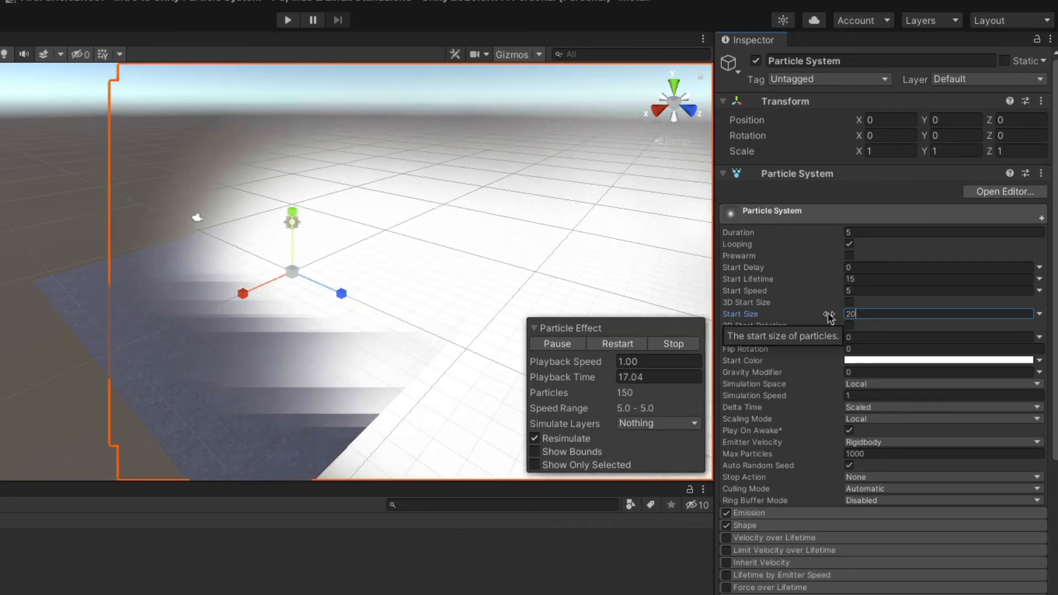
{"action": "key", "text": "BackSpace"}
{"action": "key", "text": "BackSpace"}
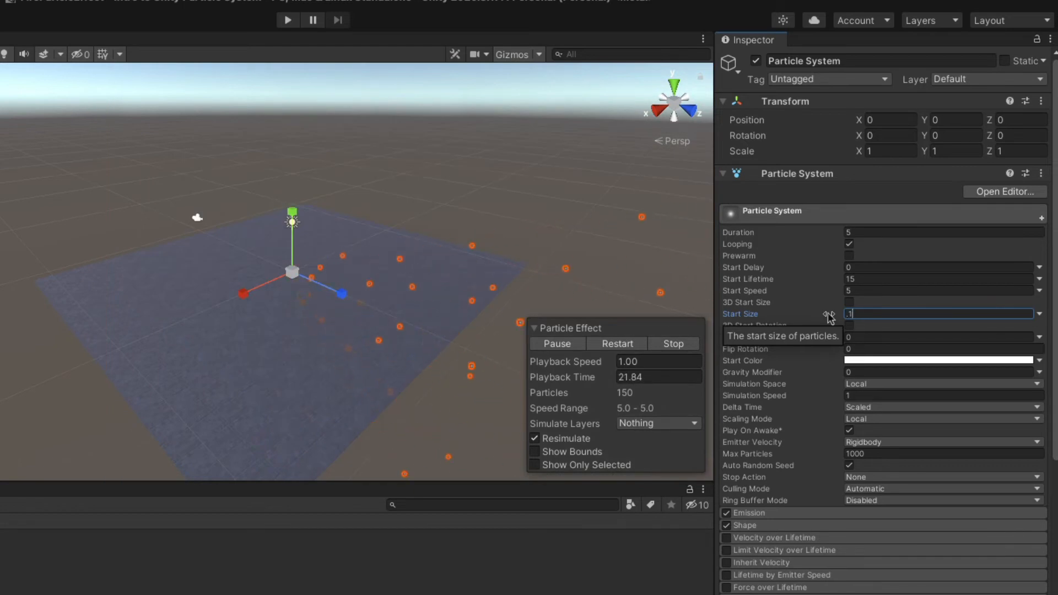
{"action": "type", "text": ".01"}
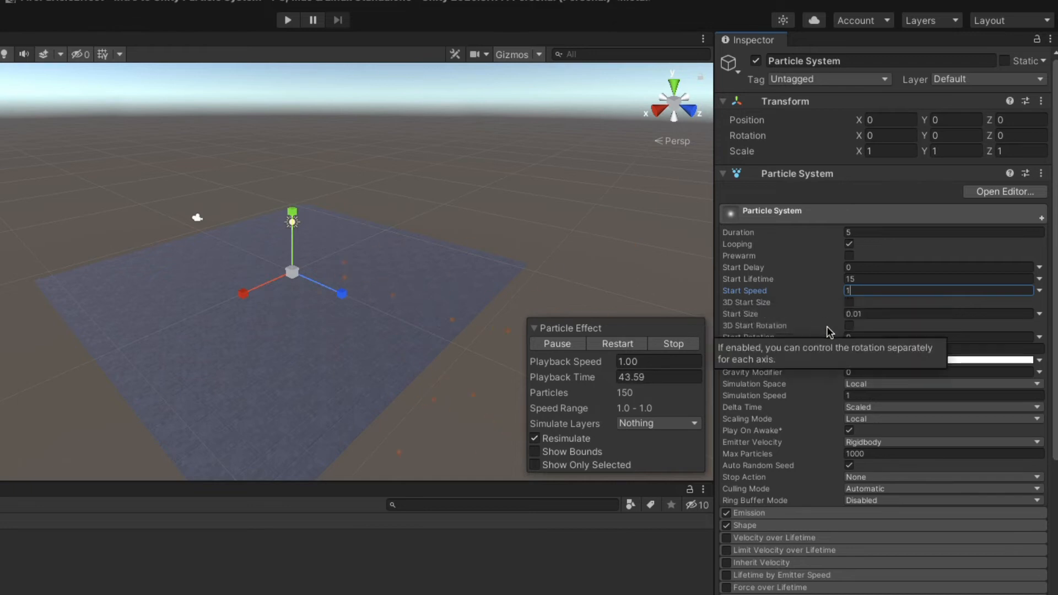
{"action": "type", "text": "1"}
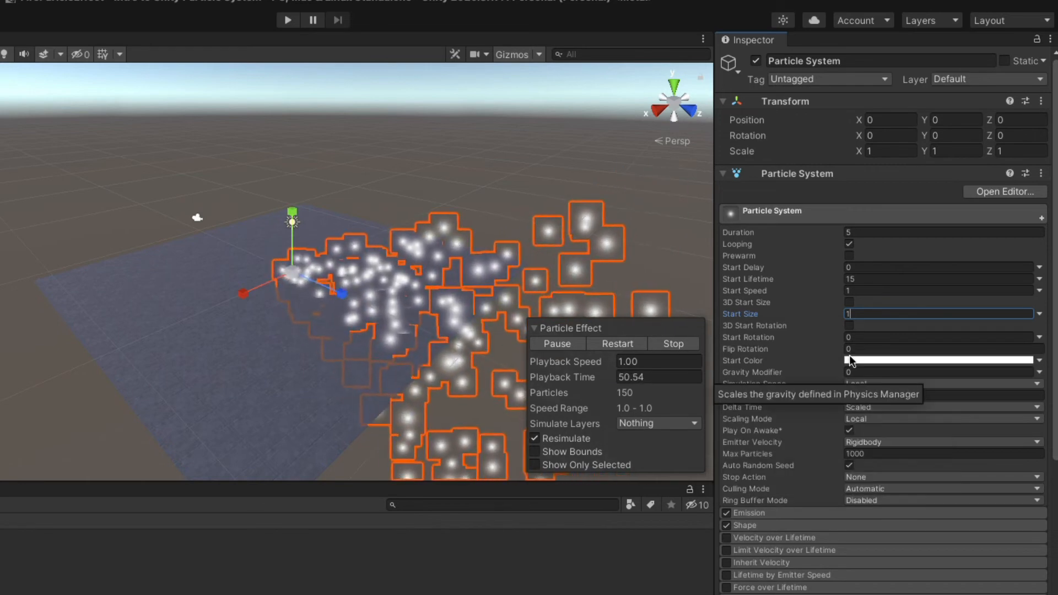
- Try Start Rotation values of 40 and 400, replay the particle effect, and set the Start Rotation to 90
{"action": "left_click", "coordinate": [852, 337]}
{"action": "type", "text": "40"}
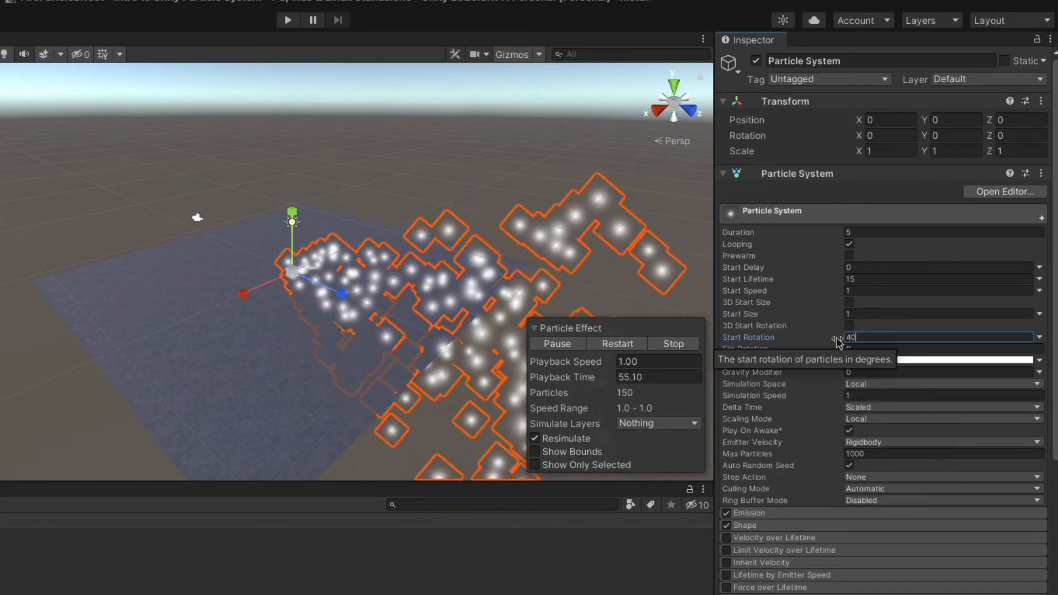
{"action": "type", "text": "0"}
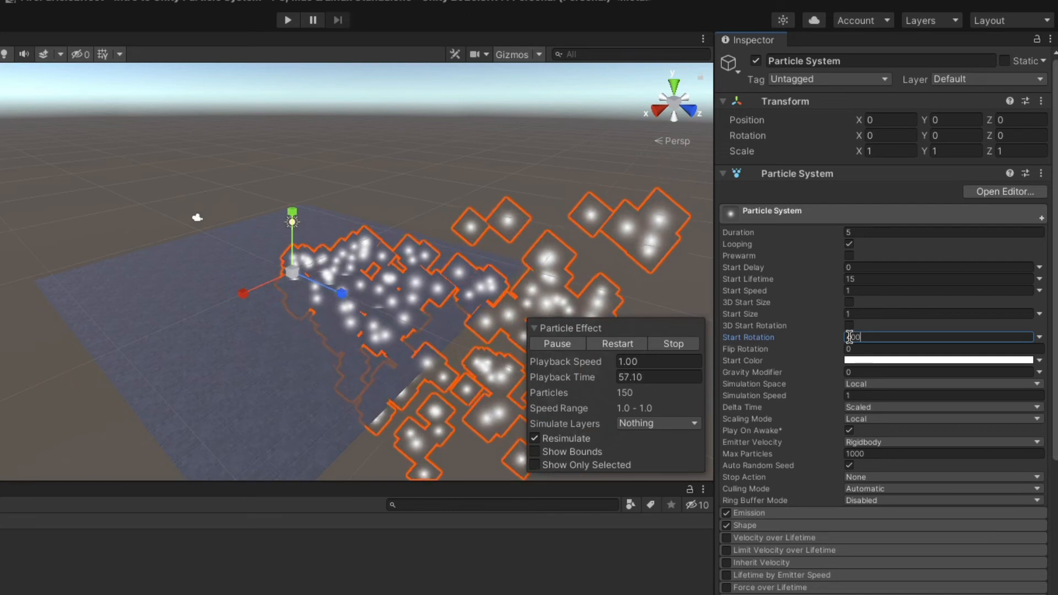
{"action": "left_click", "coordinate": [672, 344]}
{"action": "left_click", "coordinate": [548, 345]}
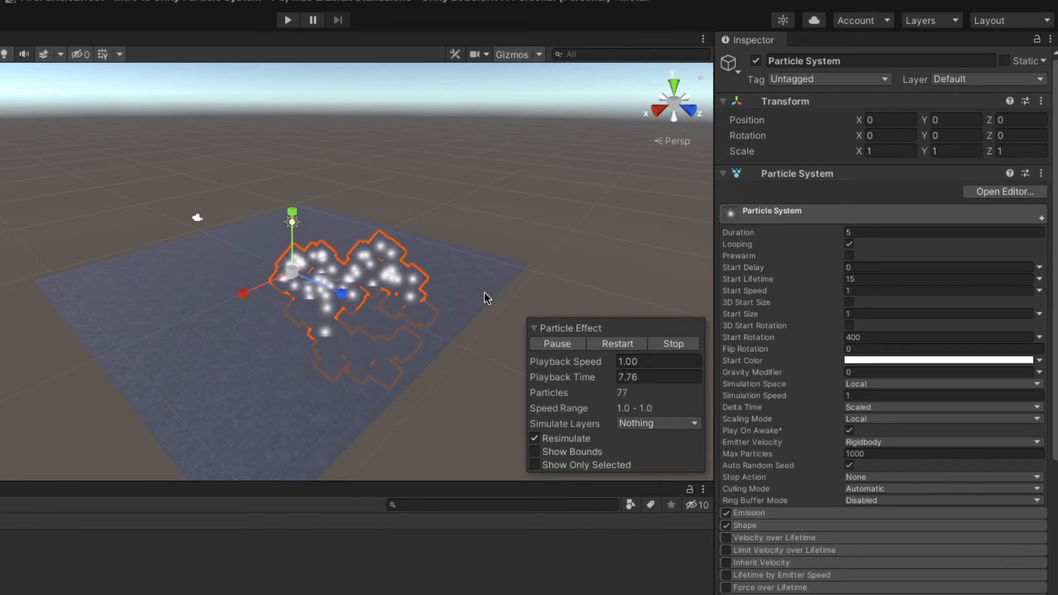
{"action": "left_click", "coordinate": [801, 338]}
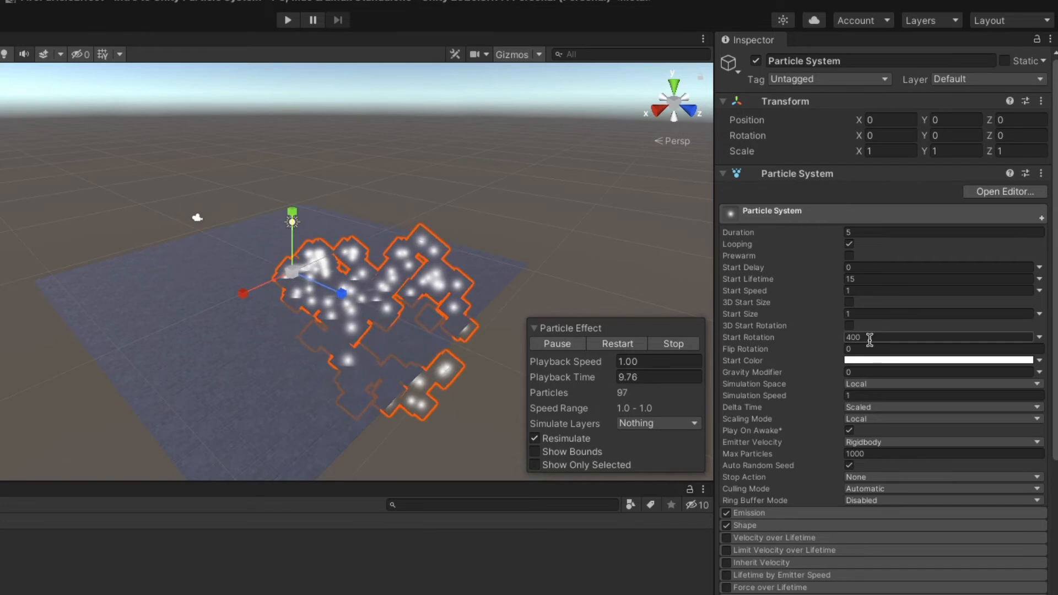
{"action": "type", "text": "90"}
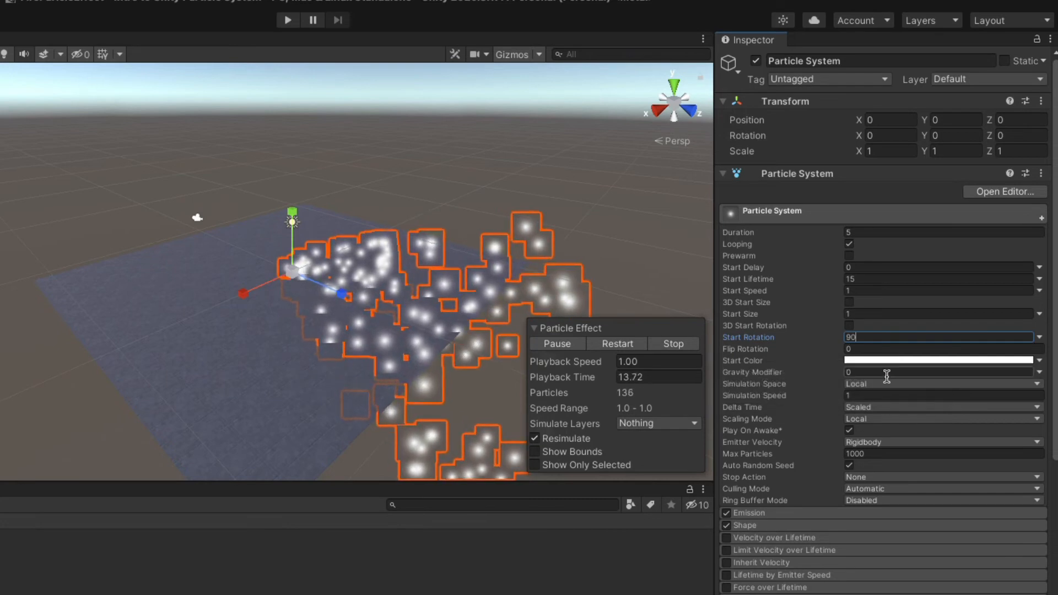
- Enter a Flip Rotation of 45 for the particles
{"action": "left_click", "coordinate": [853, 349]}
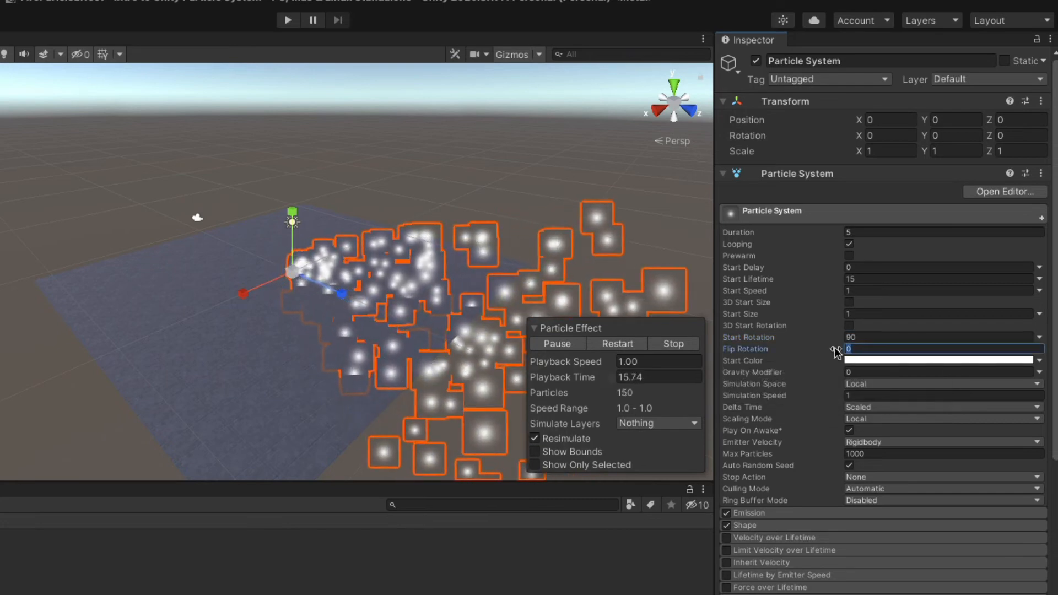
{"action": "type", "text": "45"}
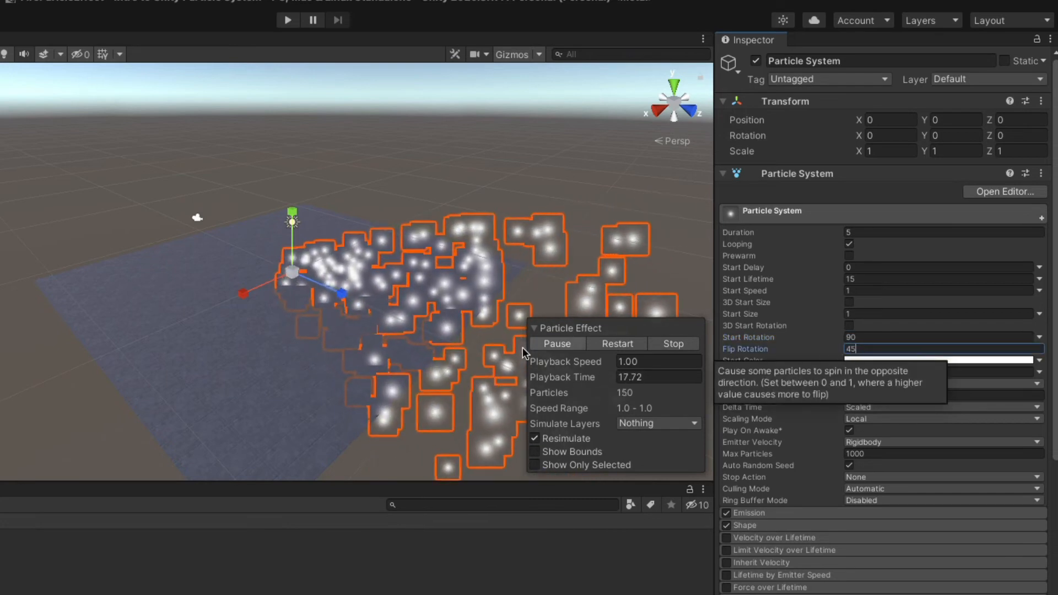
{"action": "scroll", "coordinate": [394, 316], "scroll_direction": "up", "scroll_amount": 2}
{"action": "scroll", "coordinate": [394, 322], "scroll_direction": "up", "scroll_amount": 2}
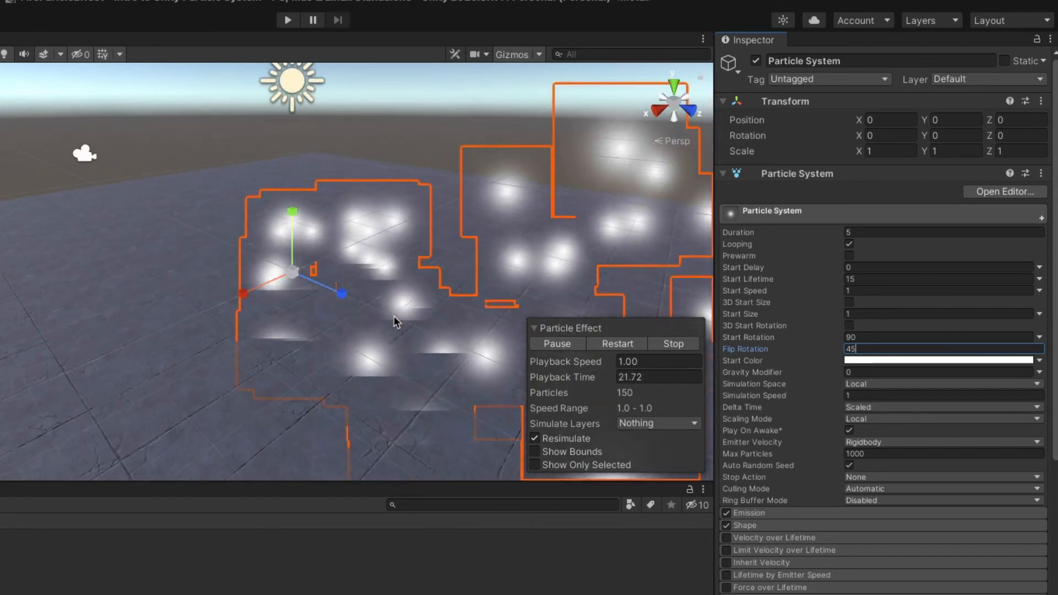
- Set the Start Size to 0.2 and replay the particle effect from the beginning
{"action": "left_click", "coordinate": [858, 313]}
{"action": "type", "text": ".2"}
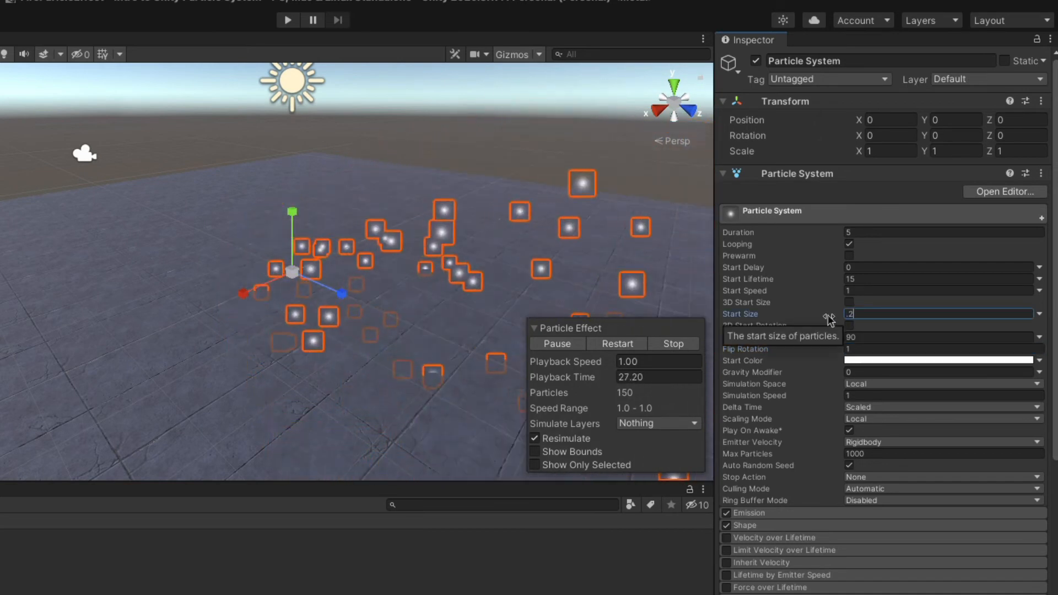
{"action": "left_click", "coordinate": [674, 344]}
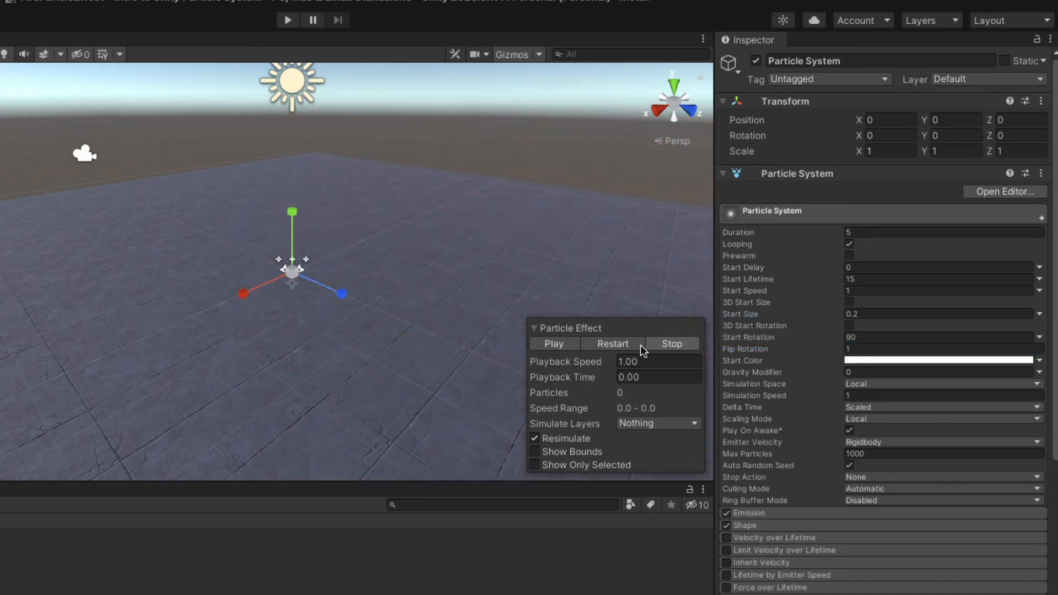
{"action": "left_click", "coordinate": [538, 347]}
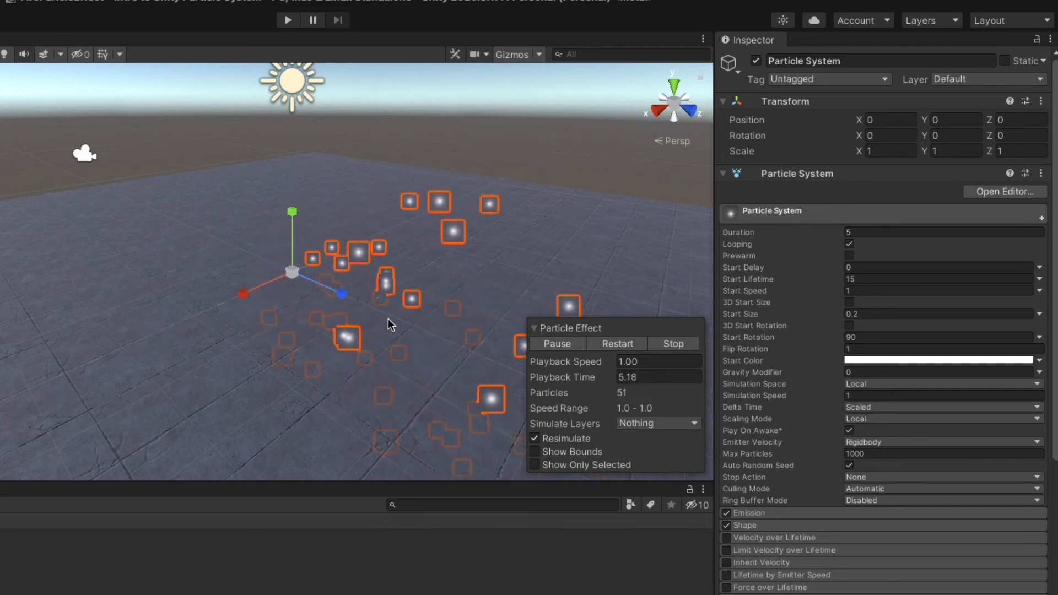
{"action": "left_click", "coordinate": [886, 361]}
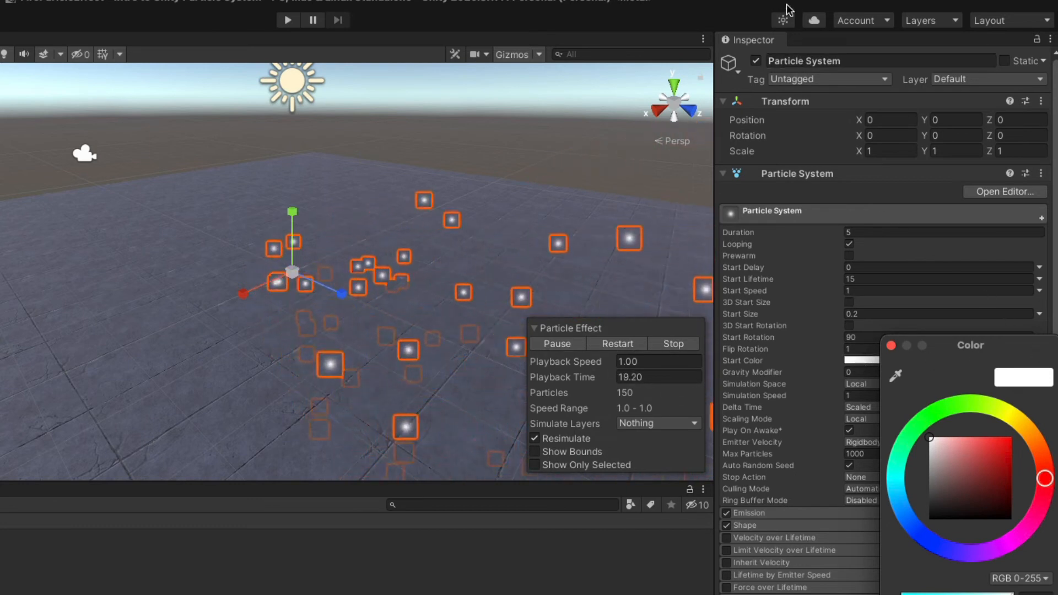
{"action": "left_click", "coordinate": [449, 239]}
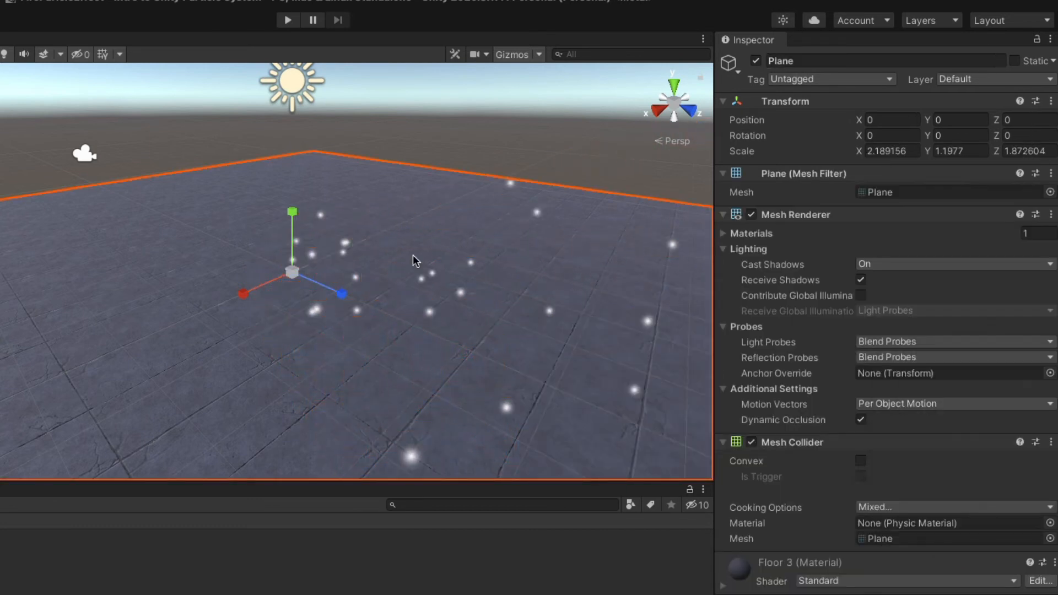
{"action": "left_click", "coordinate": [1, 231]}
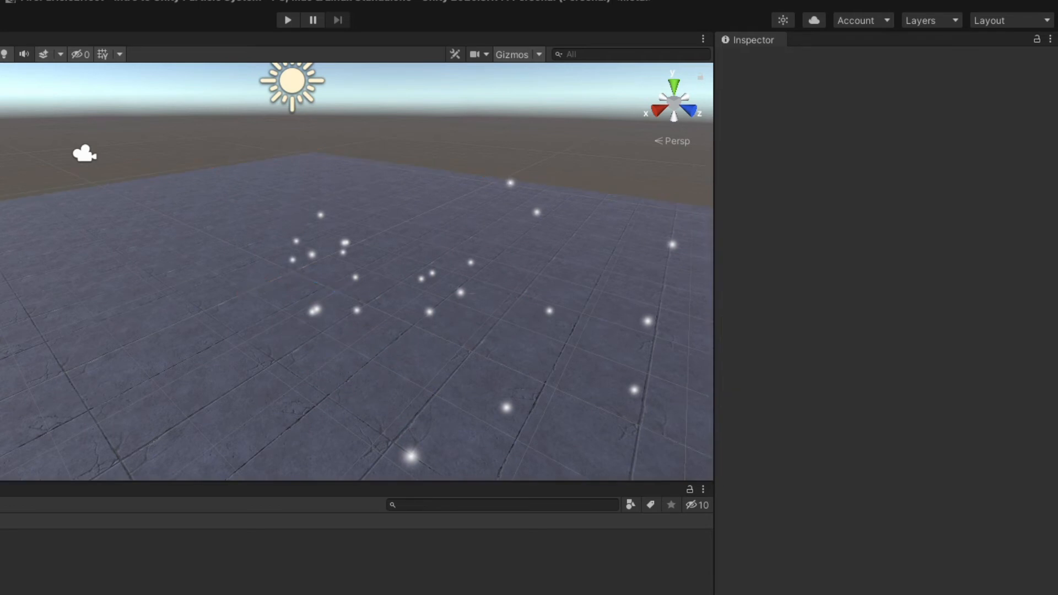
{"action": "left_click", "coordinate": [1, 113]}
- Try Gravity Modifier values of 2 and 0.3, and switch the Gravity Modifier to a Curve
{"action": "left_click", "coordinate": [862, 373]}
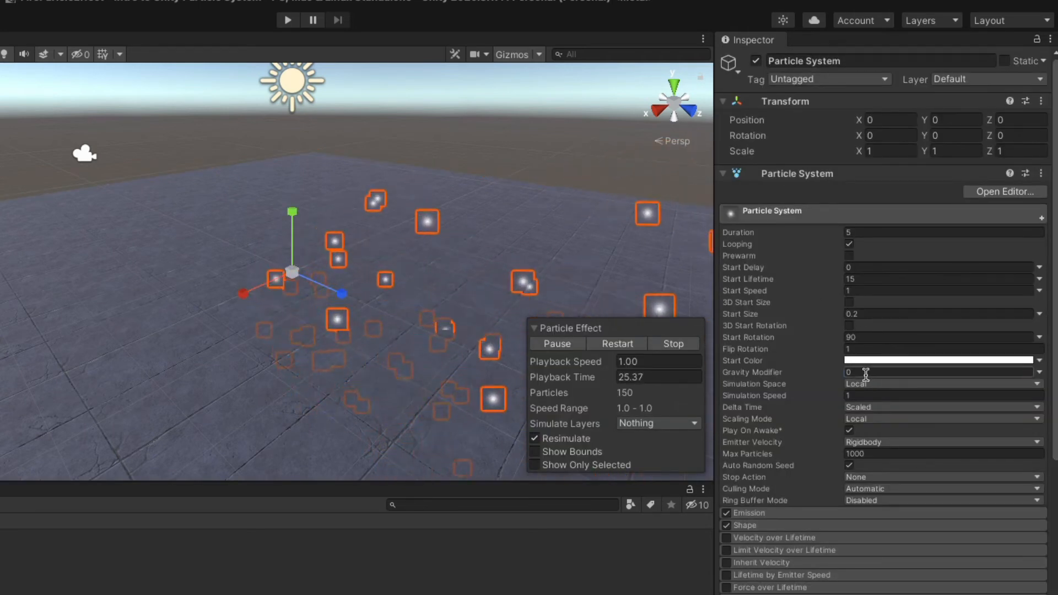
{"action": "type", "text": "2"}
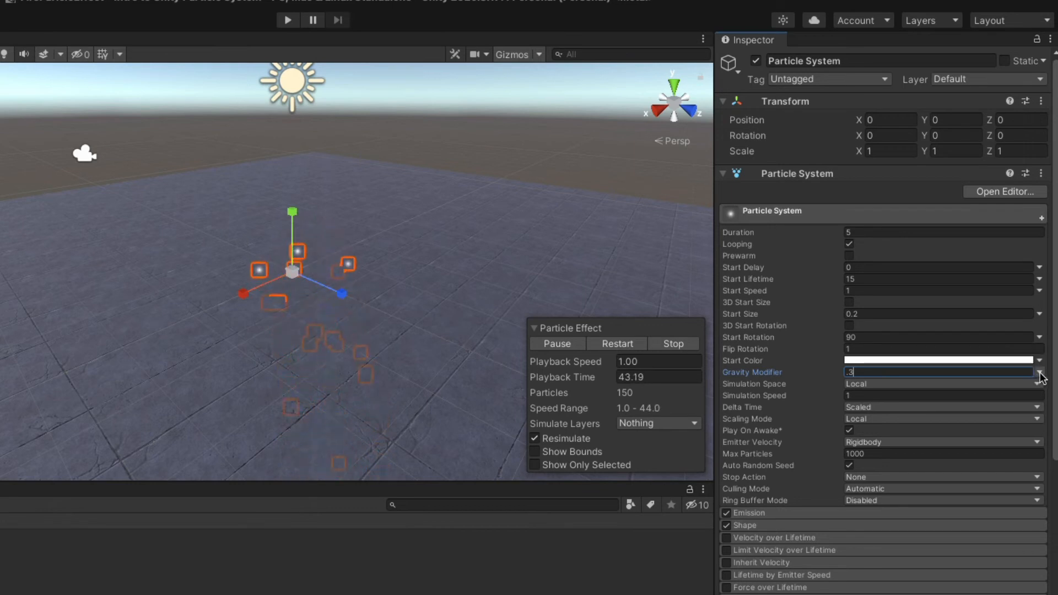
{"action": "left_click", "coordinate": [1041, 374]}
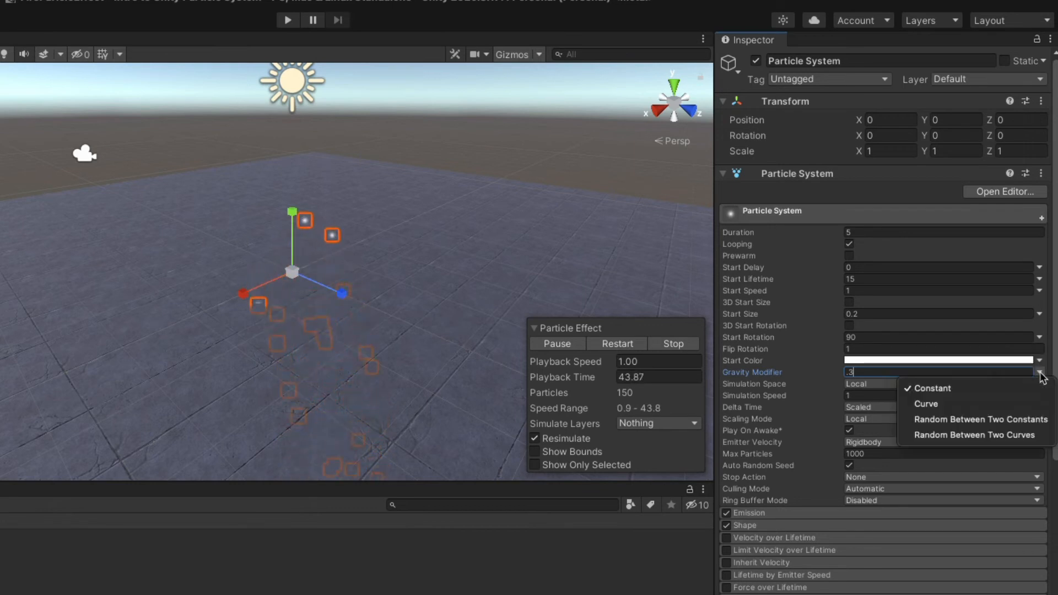
{"action": "left_click", "coordinate": [986, 405]}
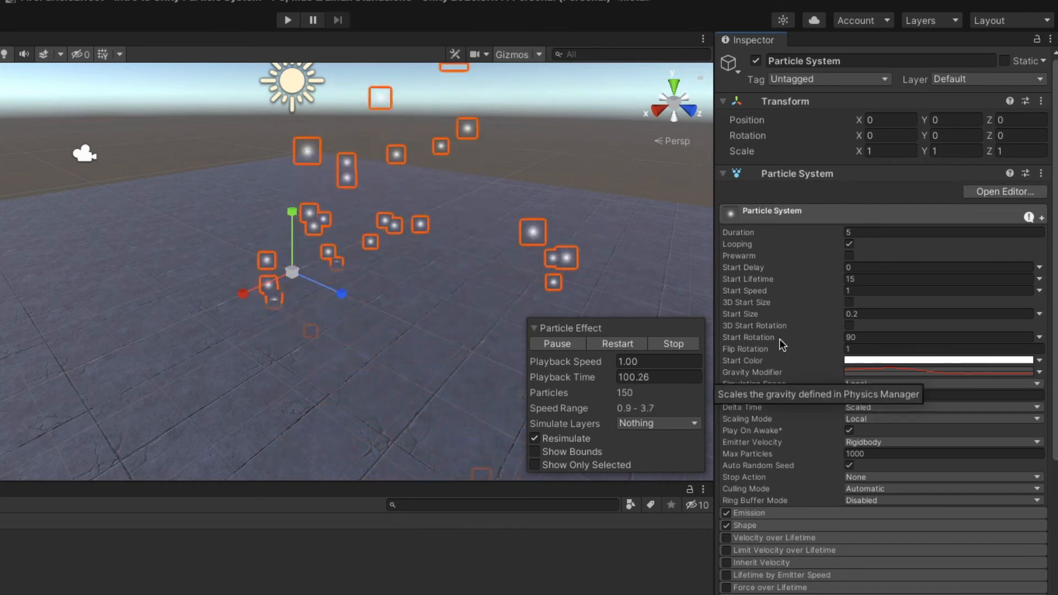
- Set the Start Size of the particles to 1
{"action": "left_click", "coordinate": [861, 314]}
{"action": "type", "text": "1"}
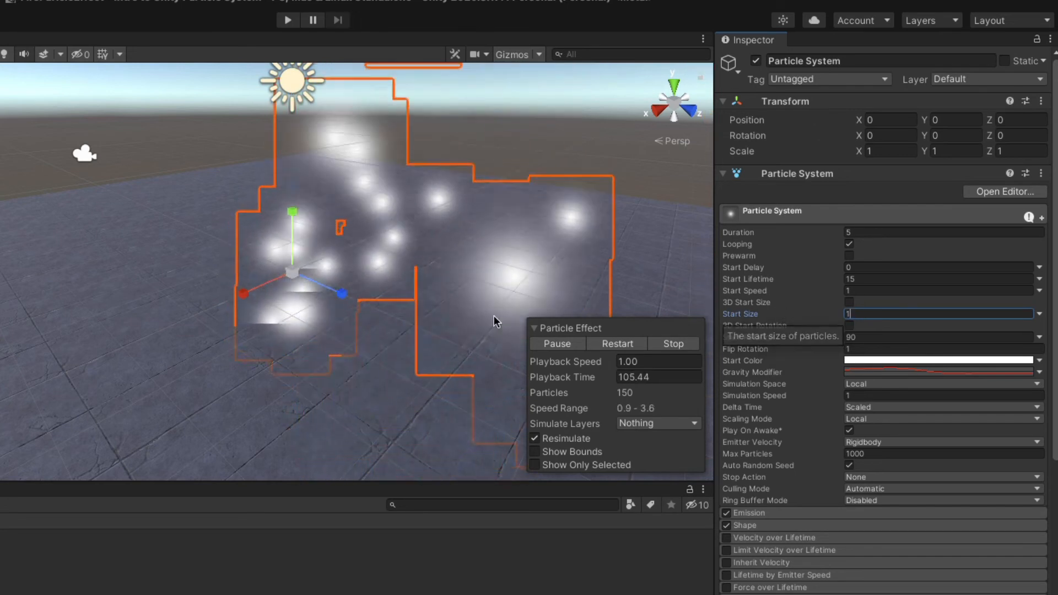
{"action": "scroll", "coordinate": [375, 262], "scroll_direction": "down", "scroll_amount": 5}
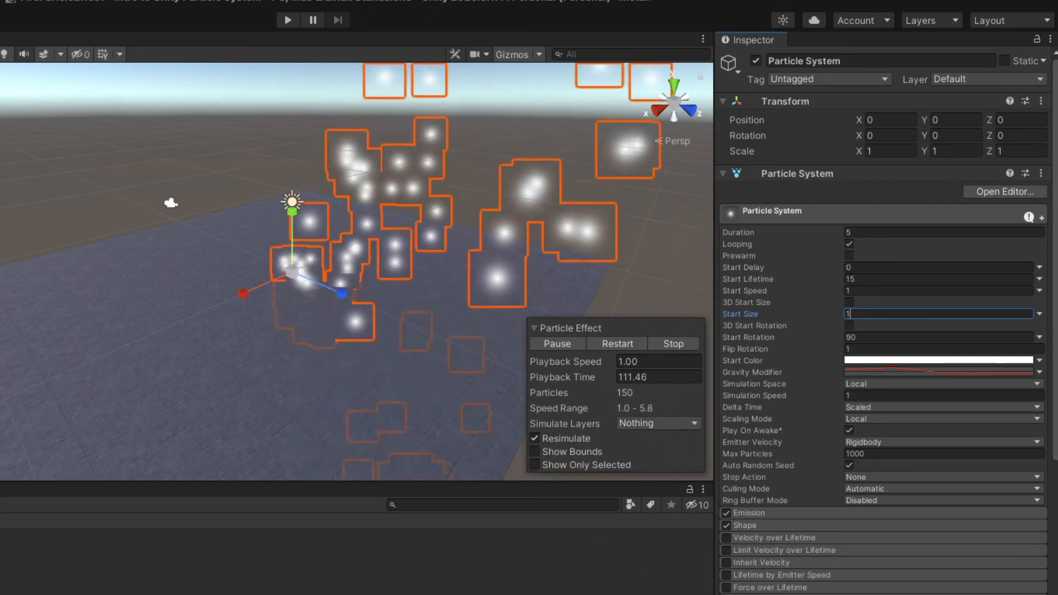
{"action": "key", "text": "Return"}
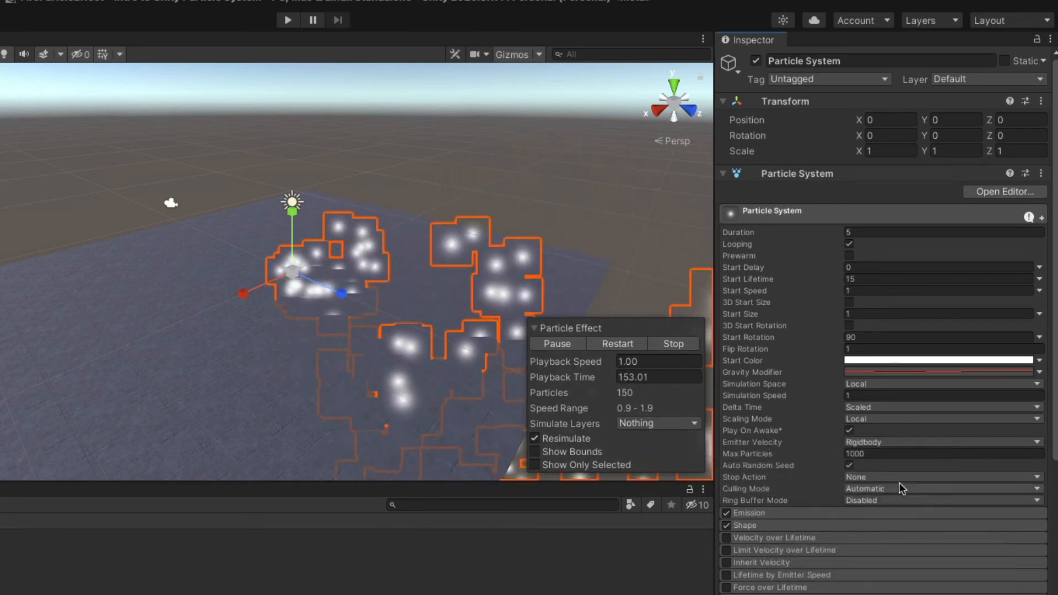
- Try Max Particles values of 1, 100 and 34, and replay the particle effect with the 34-particle limit
{"action": "left_click", "coordinate": [867, 453]}
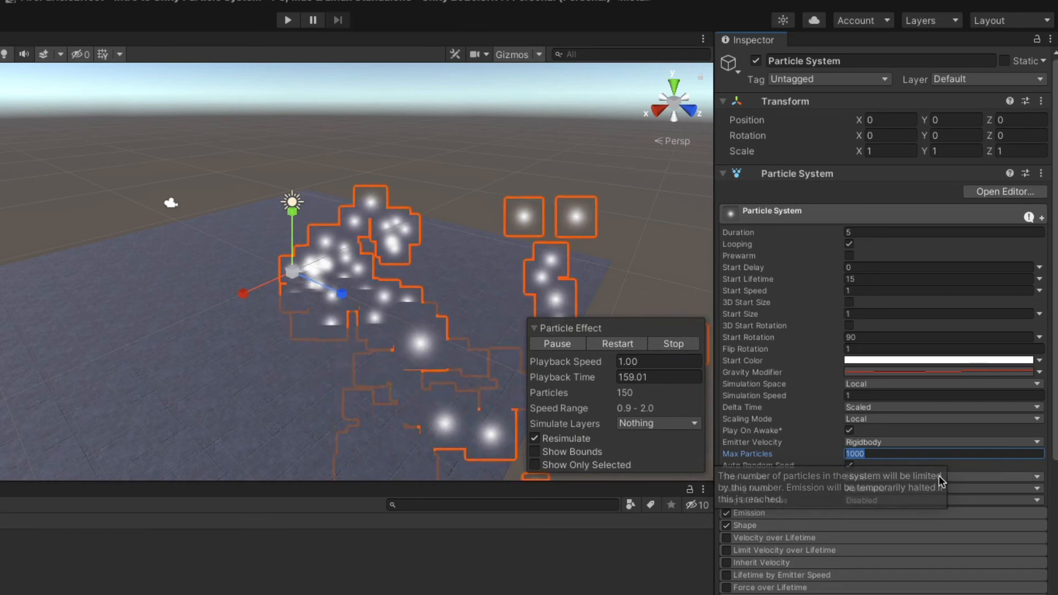
{"action": "type", "text": "1"}
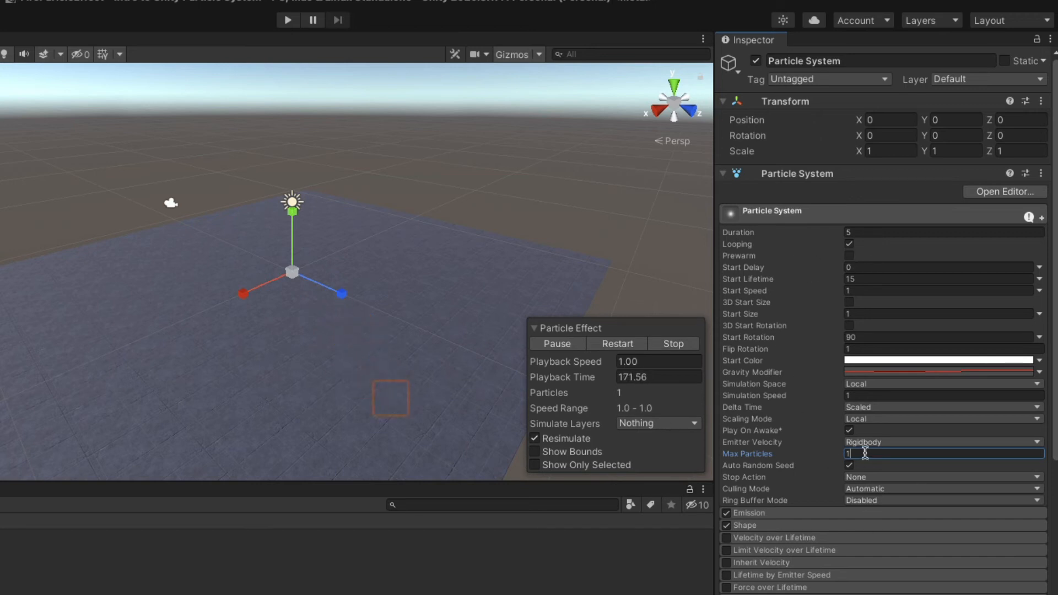
{"action": "type", "text": "00"}
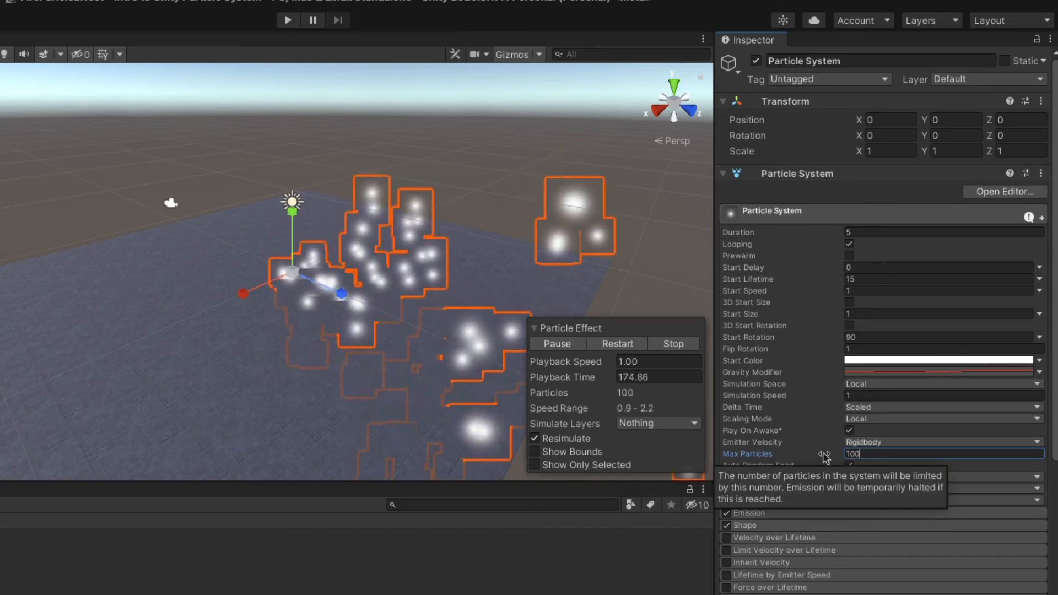
{"action": "key", "text": "BackSpace"}
{"action": "key", "text": "BackSpace"}
{"action": "key", "text": "BackSpace"}
{"action": "type", "text": "34"}
{"action": "left_click", "coordinate": [677, 345]}
{"action": "left_click", "coordinate": [558, 344]}
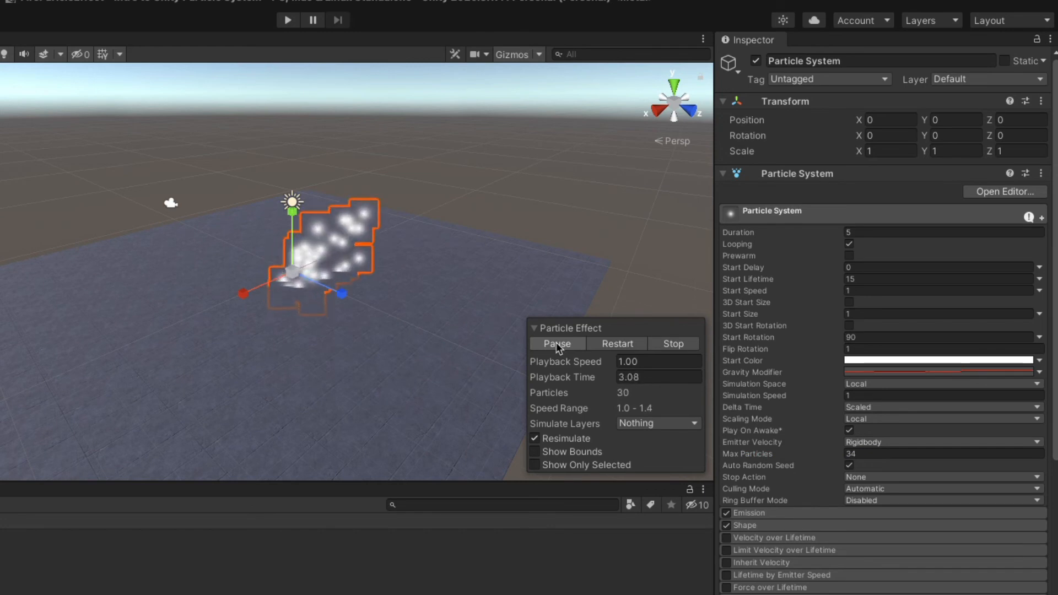
- Turn Looping off and on again, and set Max Particles to 1000
{"action": "left_click", "coordinate": [848, 245]}
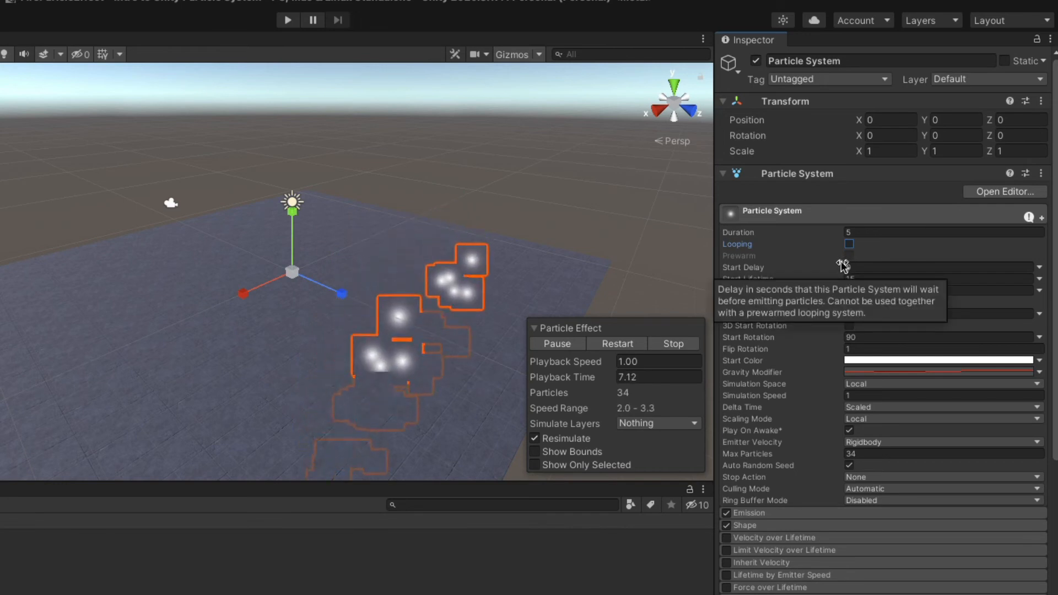
{"action": "left_click", "coordinate": [849, 244]}
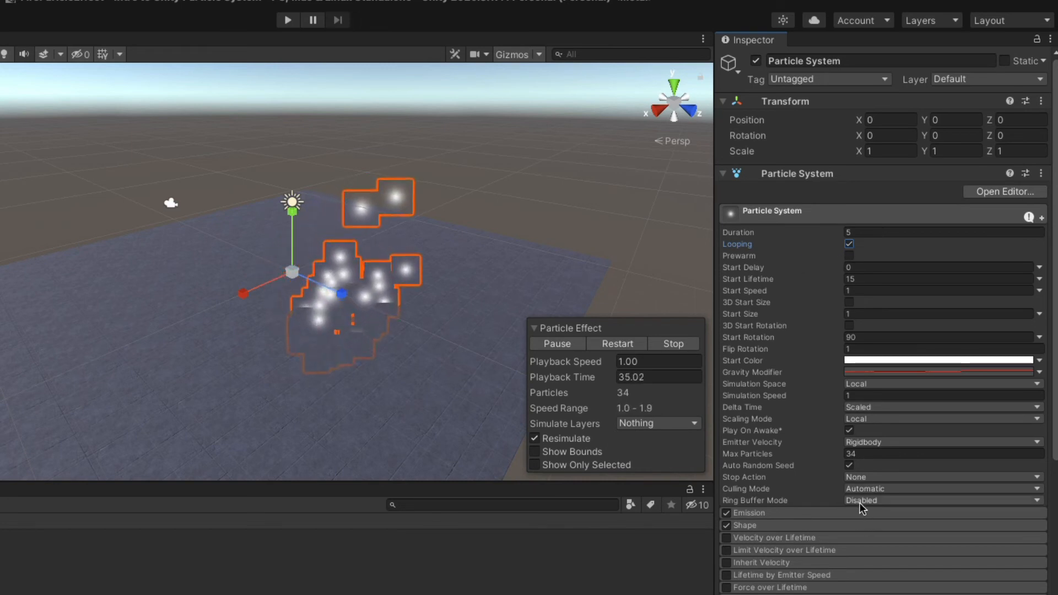
{"action": "type", "text": "1000"}
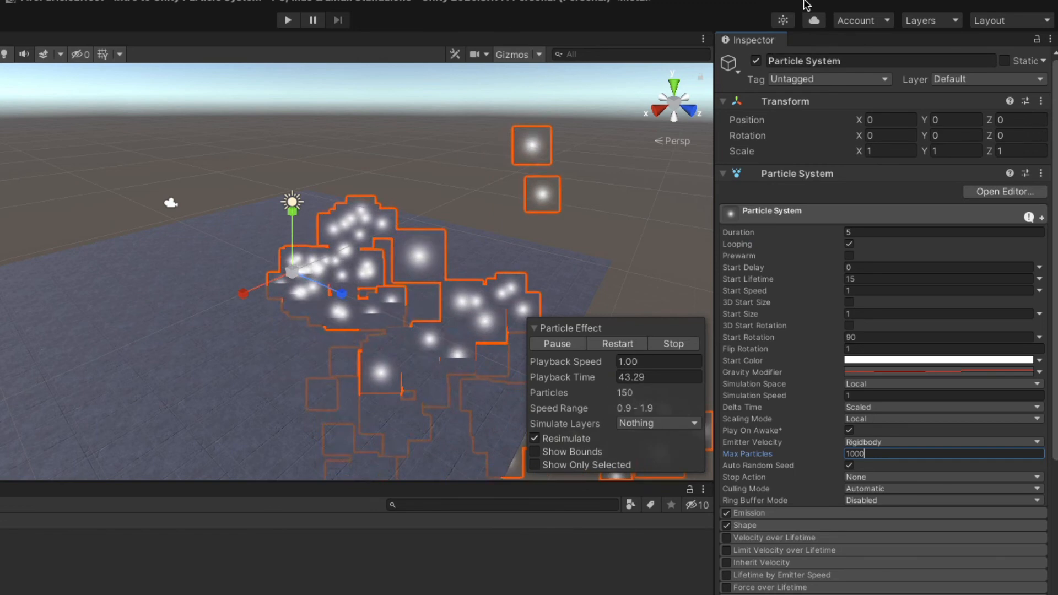
- Expand the Emission module, enter a Rate over Distance of 14, and switch that rate to a Curve
{"action": "left_click", "coordinate": [804, 515]}
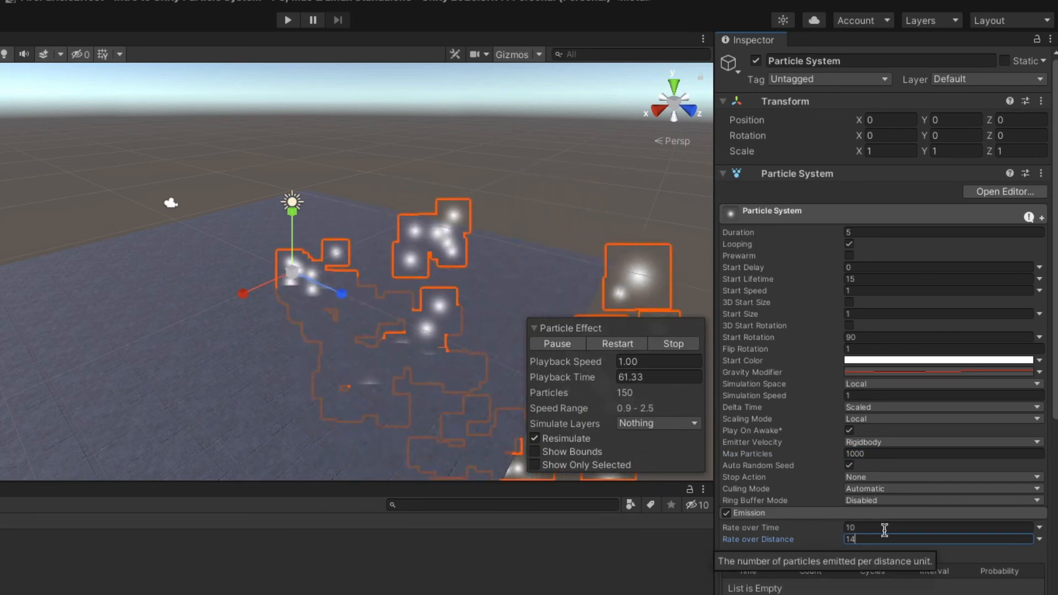
{"action": "left_click", "coordinate": [884, 528]}
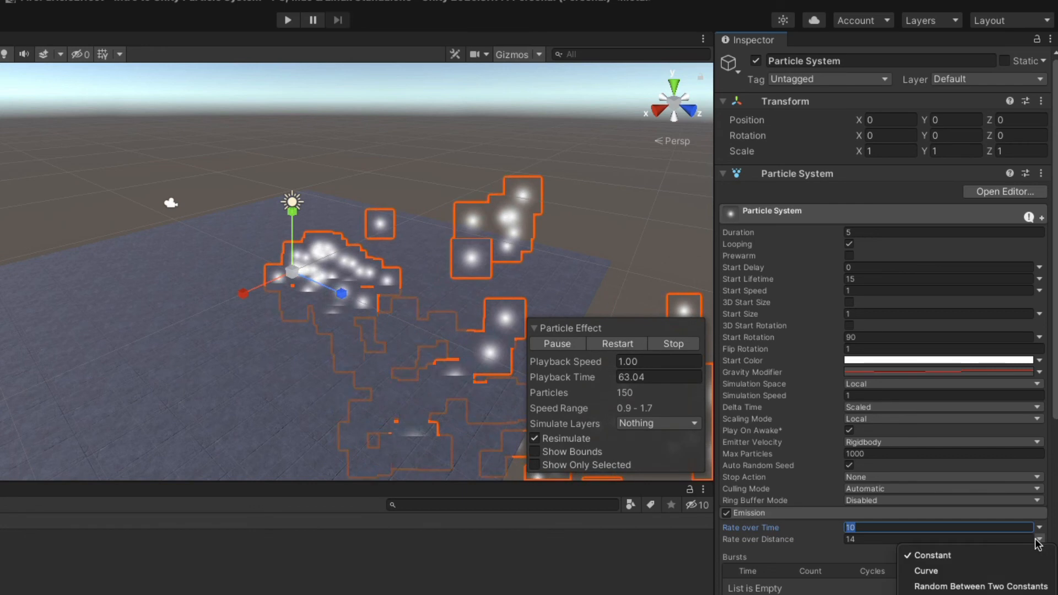
{"action": "left_click", "coordinate": [956, 573]}
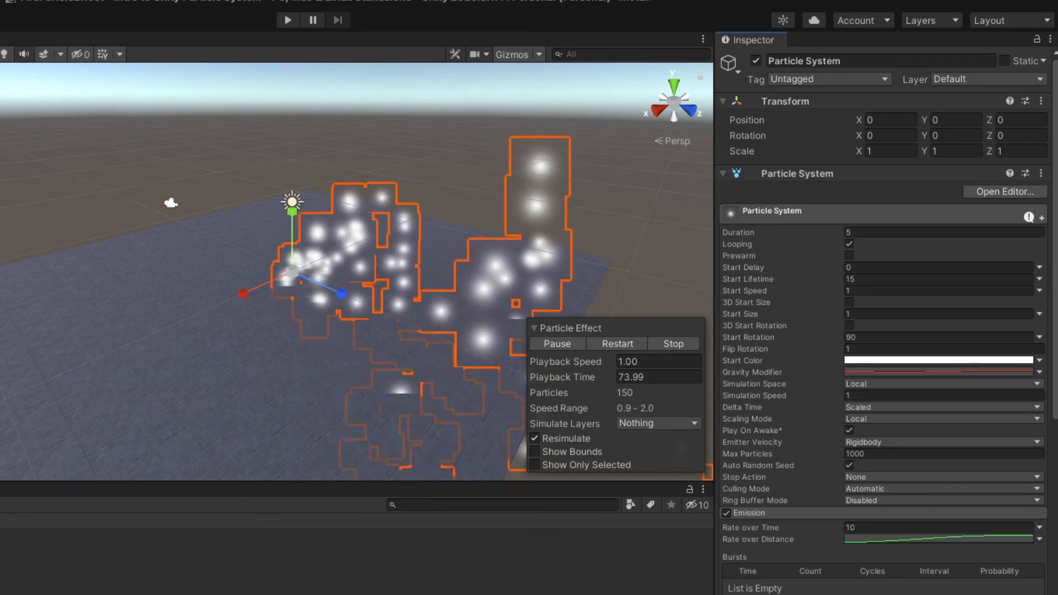
- Expand the Shape module and change the emitter shape to Sphere
{"action": "scroll", "coordinate": [917, 538], "scroll_direction": "down", "scroll_amount": 3}
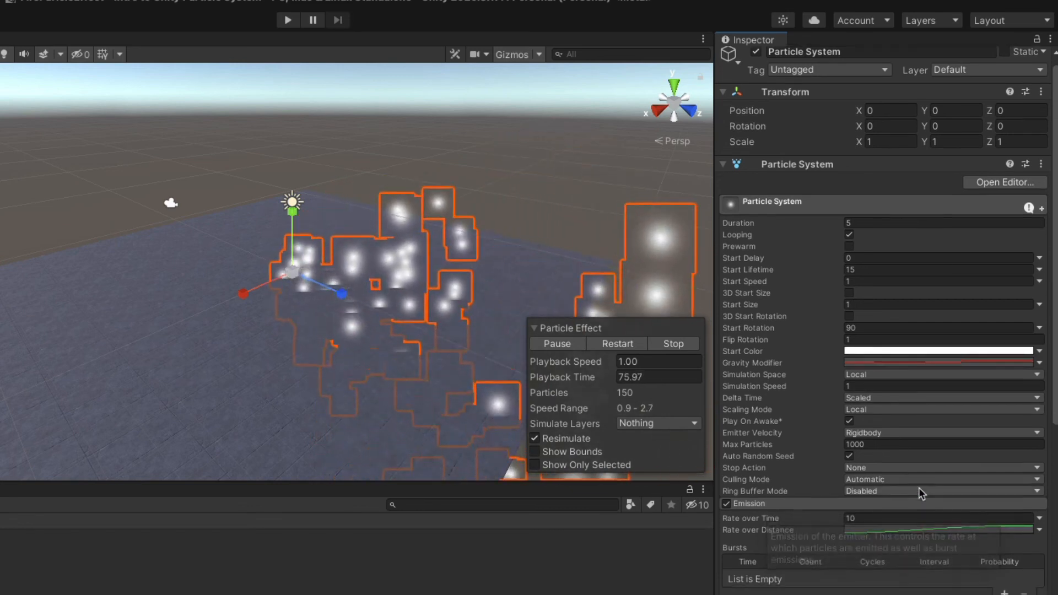
{"action": "left_click", "coordinate": [812, 553]}
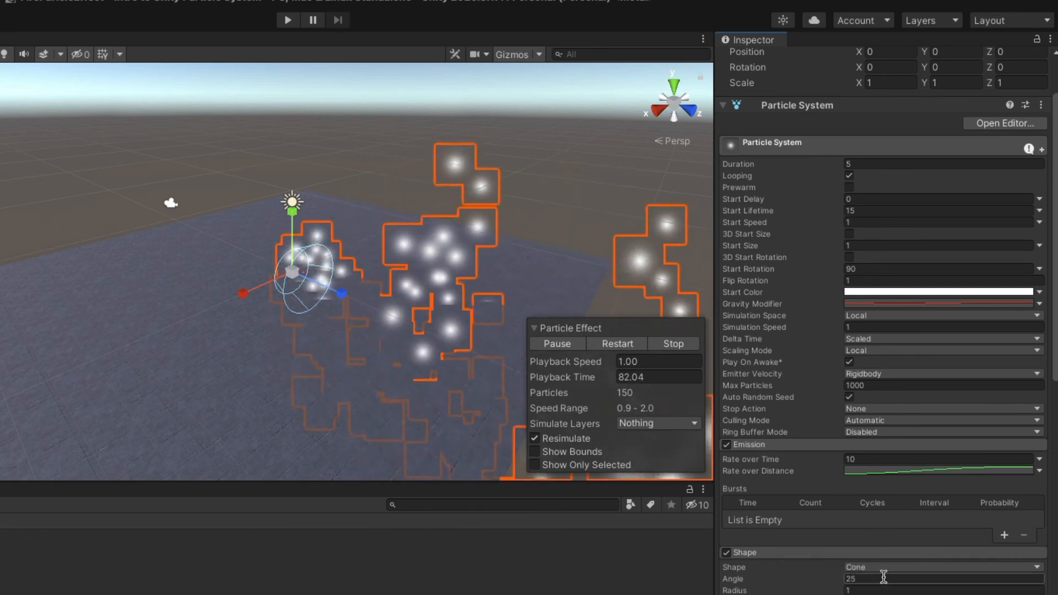
{"action": "left_click", "coordinate": [888, 568]}
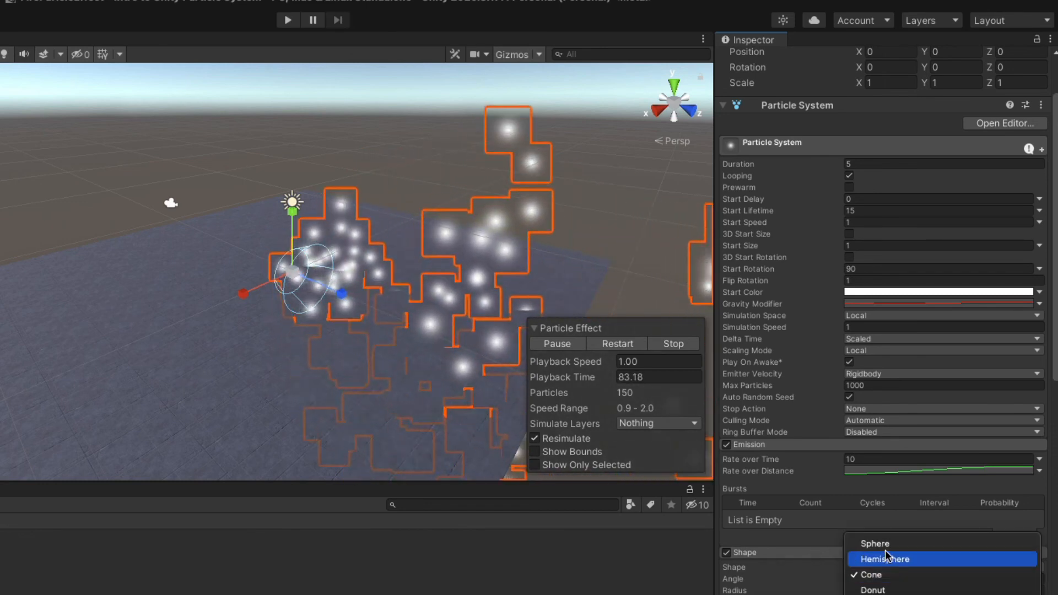
{"action": "left_click", "coordinate": [885, 545]}
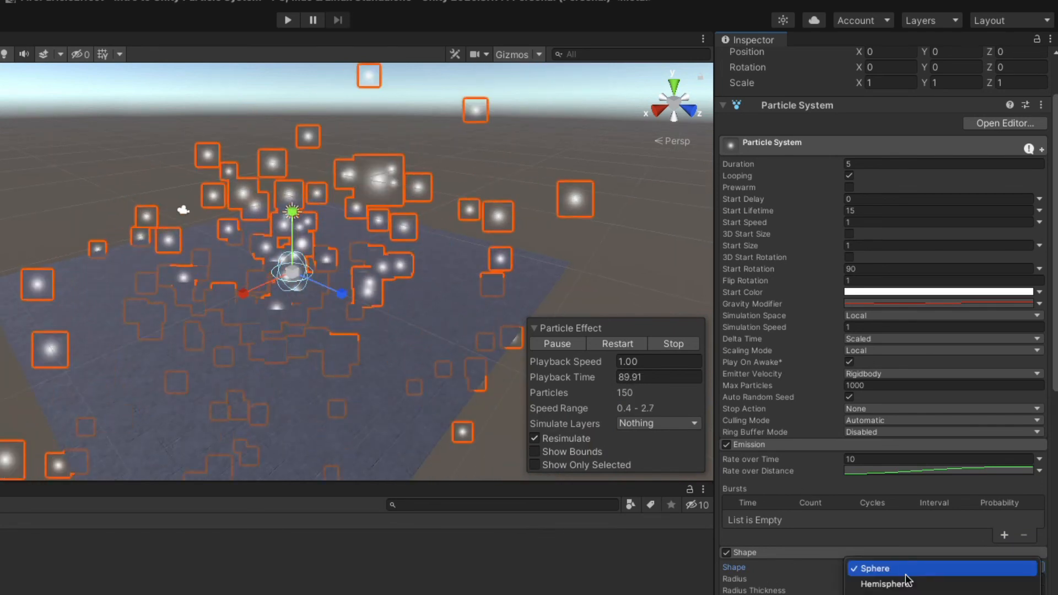
- Try the Hemisphere emitter shape and replay the particle effect from the start
{"action": "left_click", "coordinate": [907, 585]}
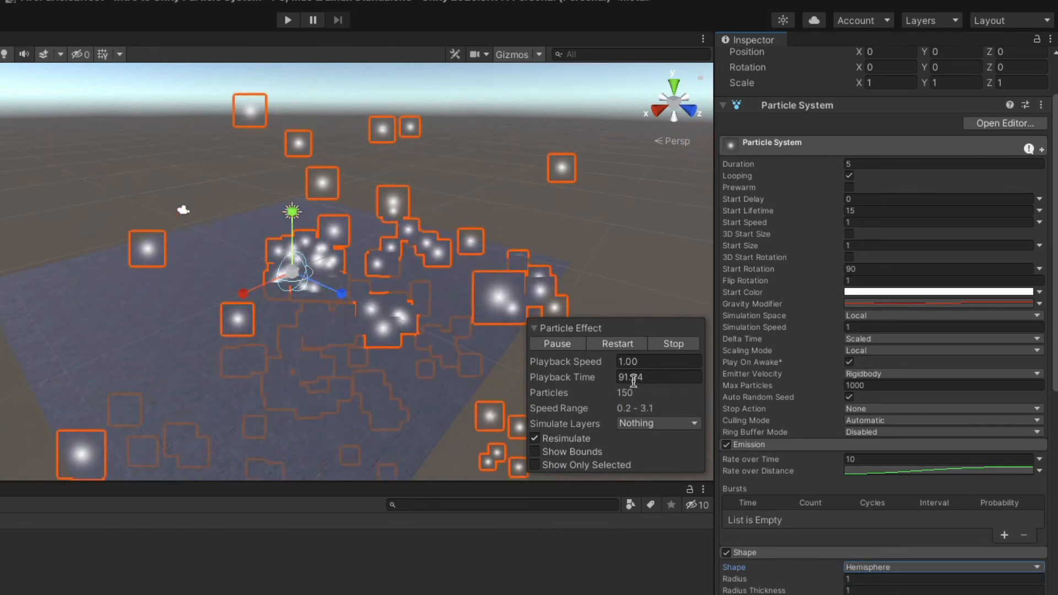
{"action": "left_click", "coordinate": [672, 346]}
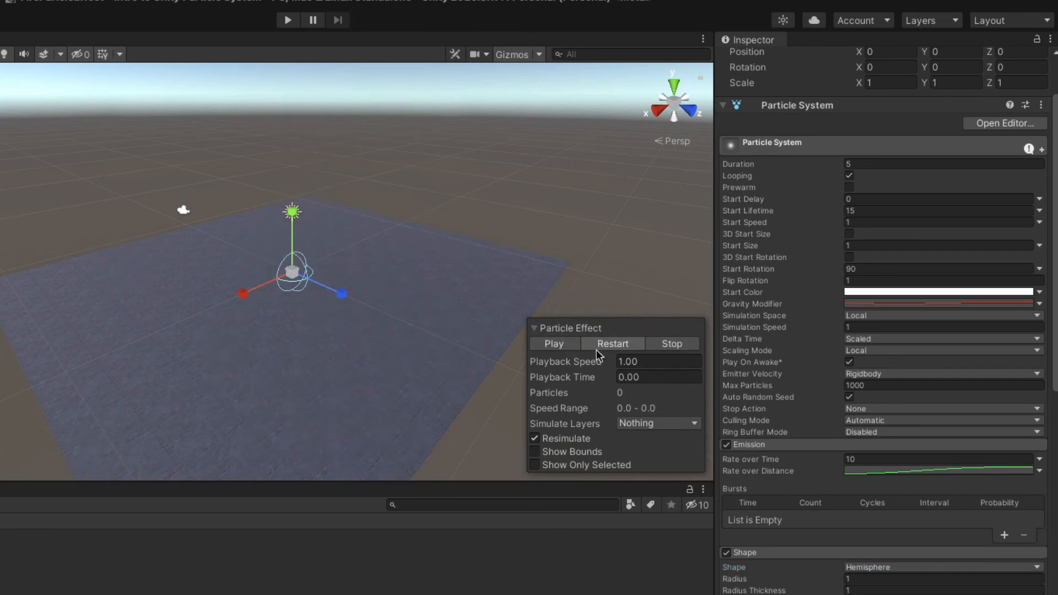
{"action": "left_click", "coordinate": [563, 346]}
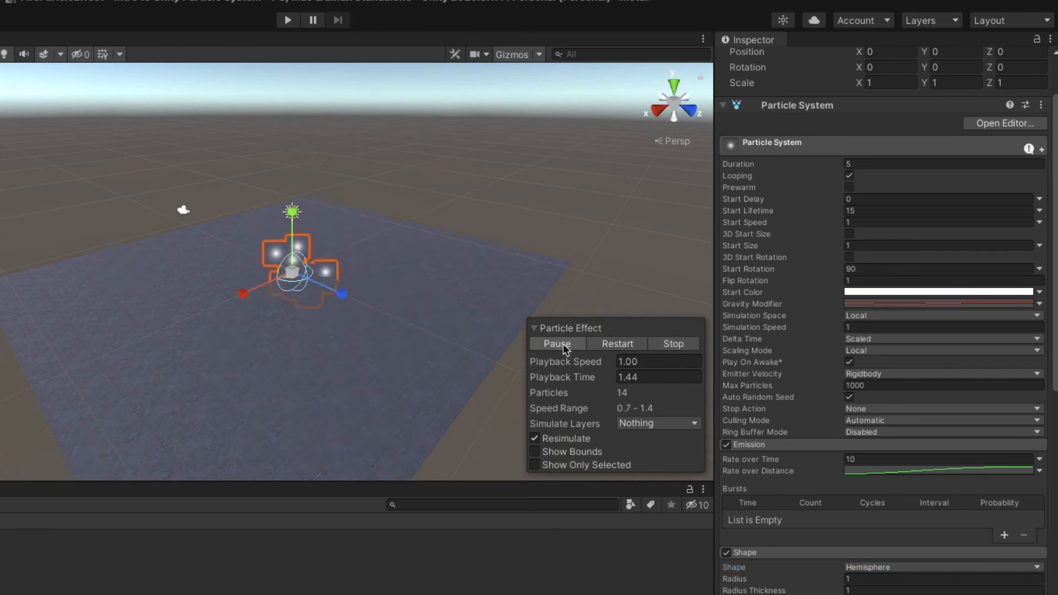
- Change the emitter shape to Box and stretch the particle system along Z to a scale of about 2.18
{"action": "left_click", "coordinate": [1035, 568]}
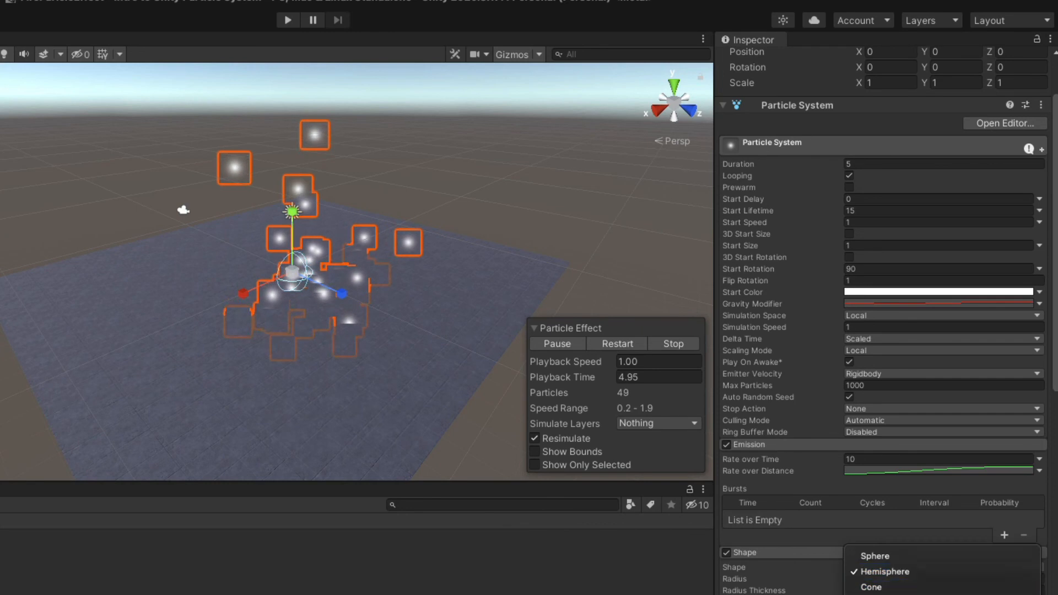
{"action": "left_click", "coordinate": [871, 594]}
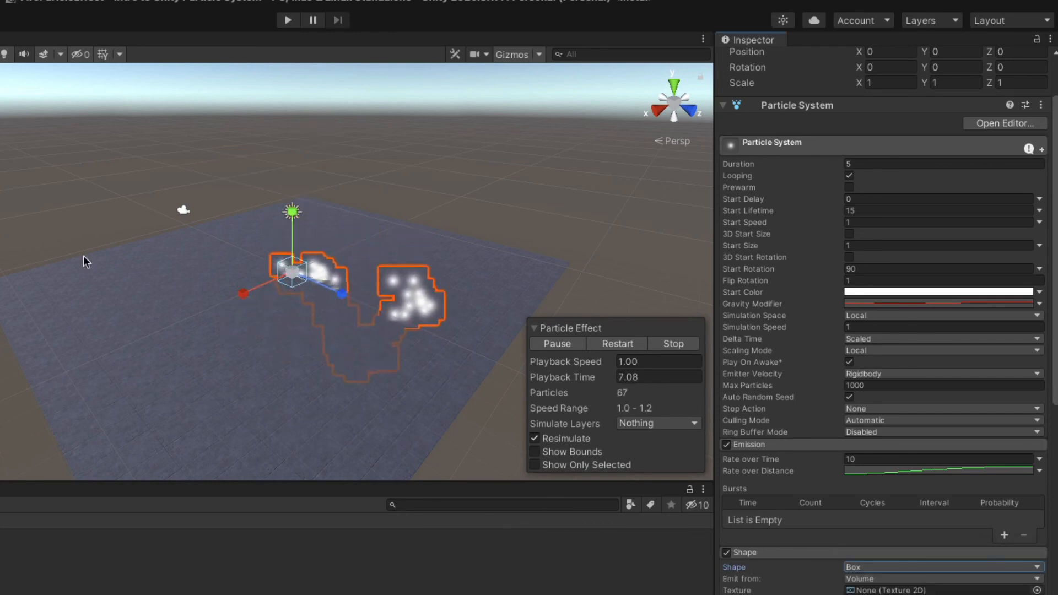
{"action": "left_click_drag", "start_coordinate": [342, 294], "coordinate": [391, 323]}
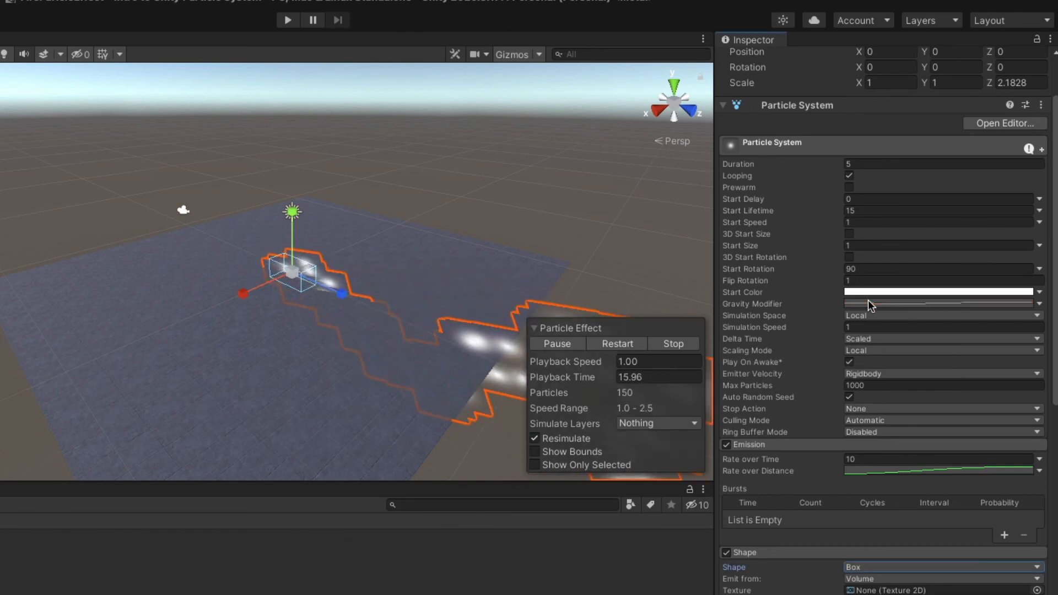
- Switch the Gravity Modifier from a curve to a constant and set it to 0
{"action": "left_click", "coordinate": [1039, 304]}
{"action": "left_click", "coordinate": [921, 314]}
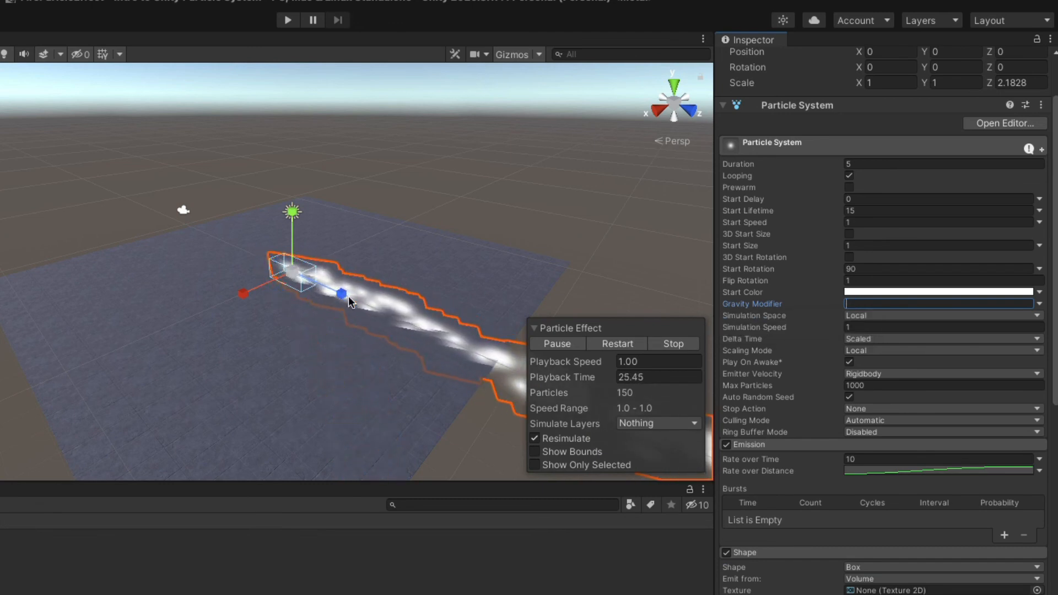
{"action": "type", "text": "0"}
{"action": "key", "text": "Return"}
- Rotate the particle system freehand to about X -20, Y 92, Z 40 degrees
{"action": "key", "text": "e"}
{"action": "left_click_drag", "start_coordinate": [344, 289], "coordinate": [129, 157]}
{"action": "left_click_drag", "start_coordinate": [305, 216], "coordinate": [355, 207]}
{"action": "left_click_drag", "start_coordinate": [233, 241], "coordinate": [800, 492]}
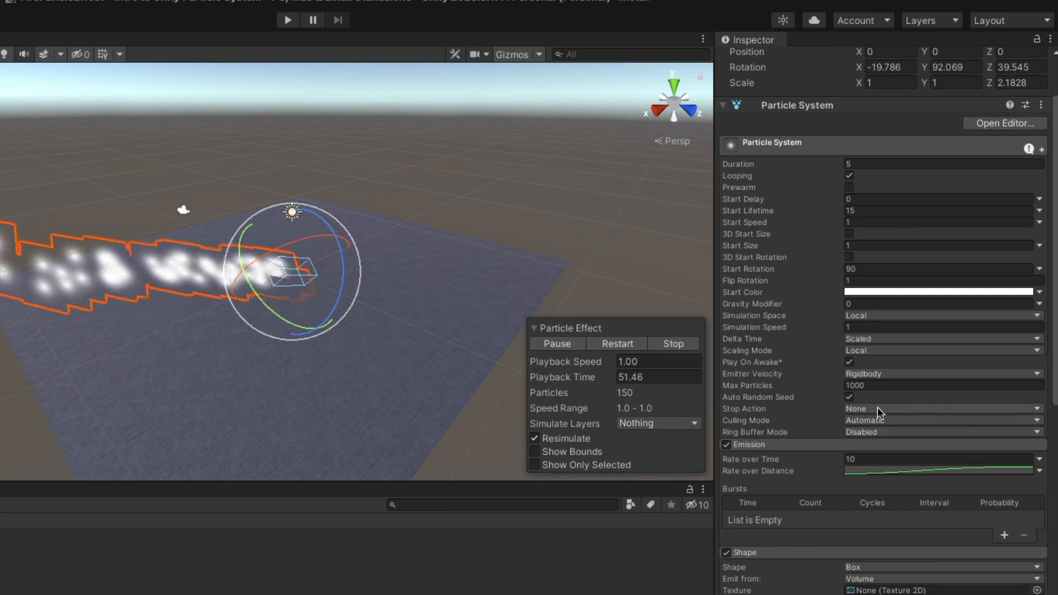
- Try the Mesh and Sprite emitter shapes on the particle system
{"action": "left_click", "coordinate": [880, 569]}
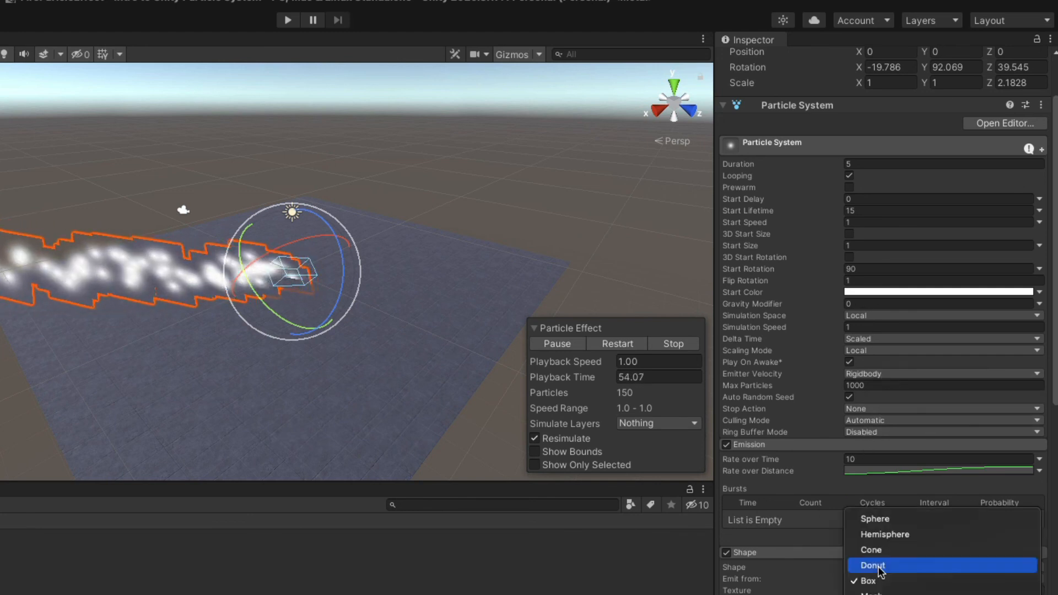
{"action": "left_click", "coordinate": [882, 594]}
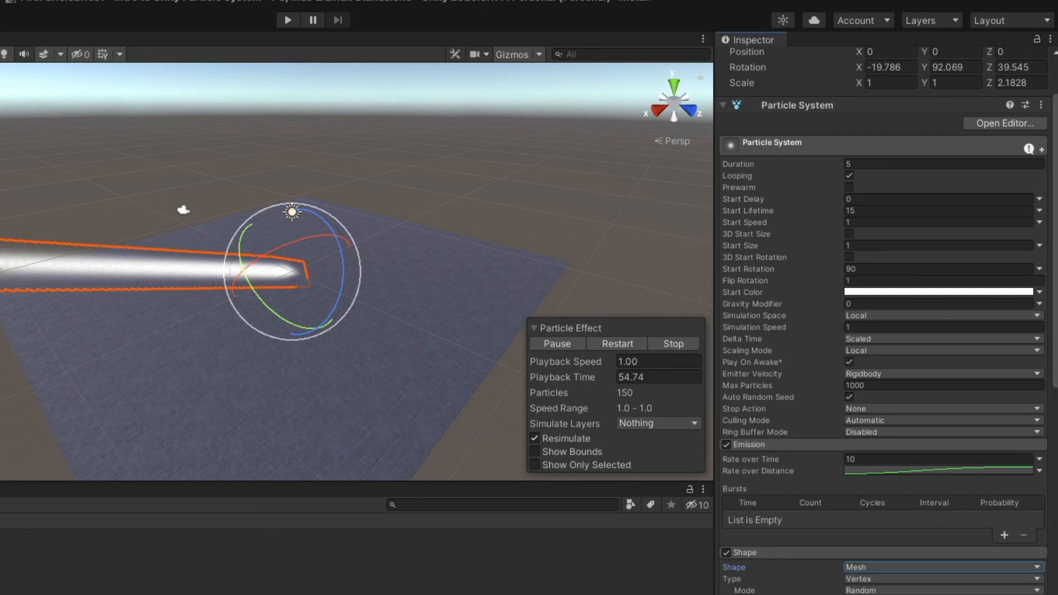
{"action": "left_click", "coordinate": [884, 568]}
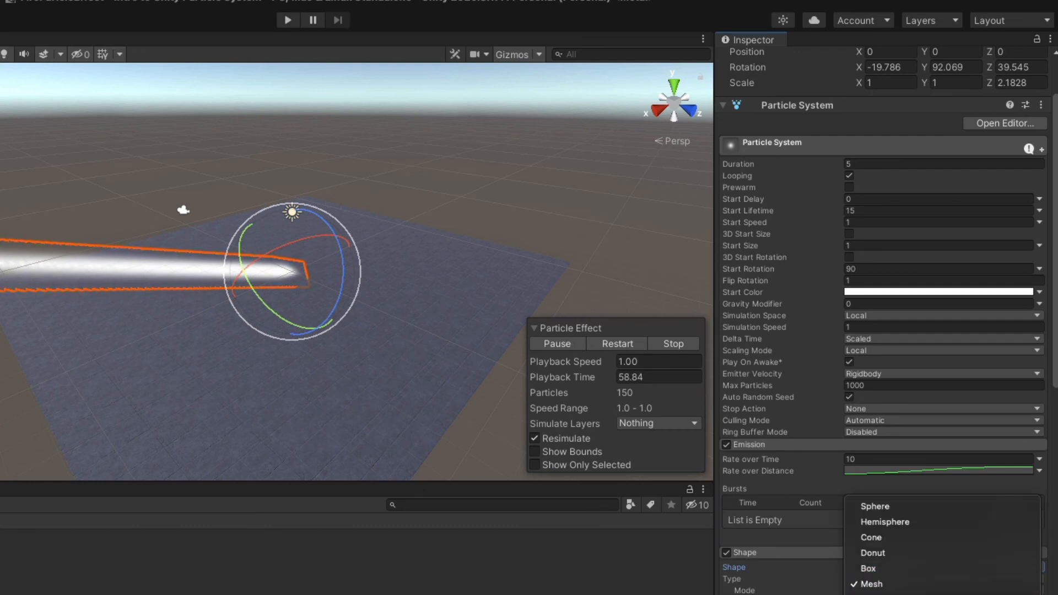
{"action": "left_click", "coordinate": [882, 594]}
- Set the emitter shape to Cone and rotate the particle system to about X -60, Y 135, Z -3 degrees
{"action": "left_click", "coordinate": [893, 569]}
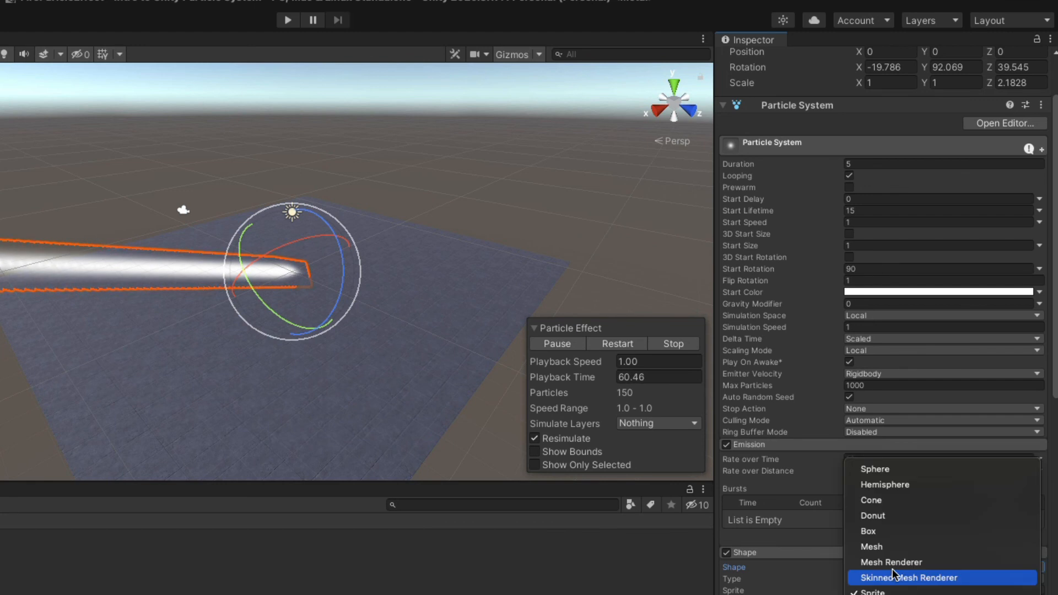
{"action": "left_click", "coordinate": [871, 502]}
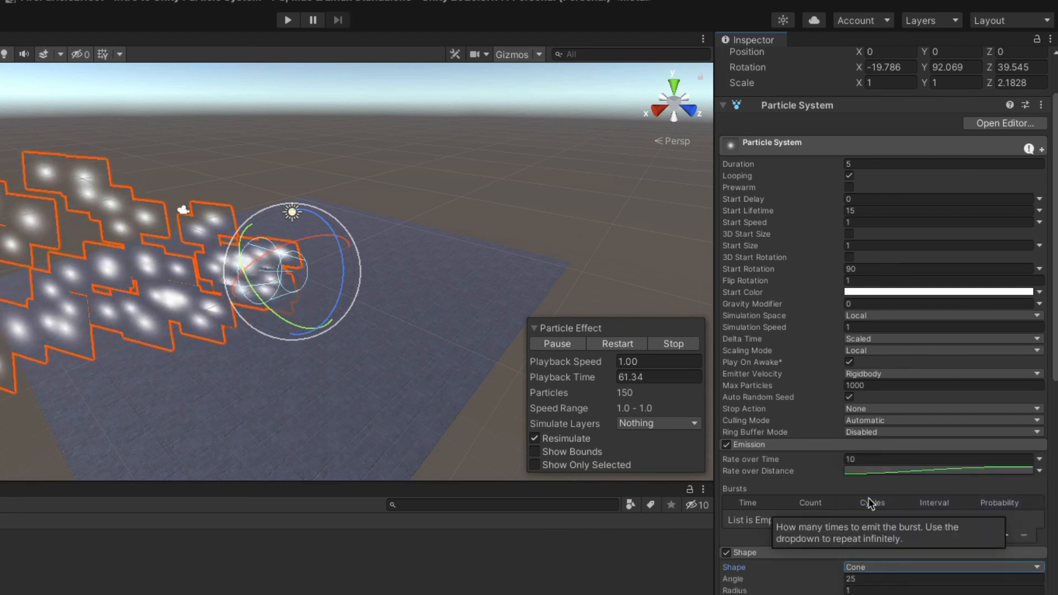
{"action": "left_click_drag", "start_coordinate": [238, 246], "coordinate": [756, 234]}
{"action": "left_click_drag", "start_coordinate": [303, 237], "coordinate": [571, 246]}
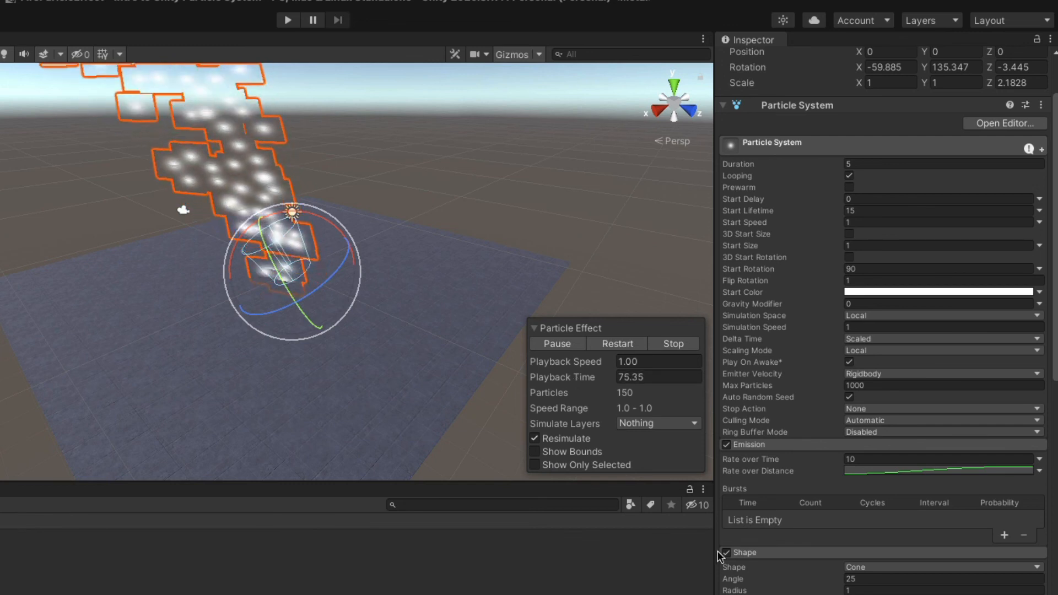
- Collapse the Shape module and enable the Velocity over Lifetime module
{"action": "scroll", "coordinate": [800, 551], "scroll_direction": "down", "scroll_amount": 5}
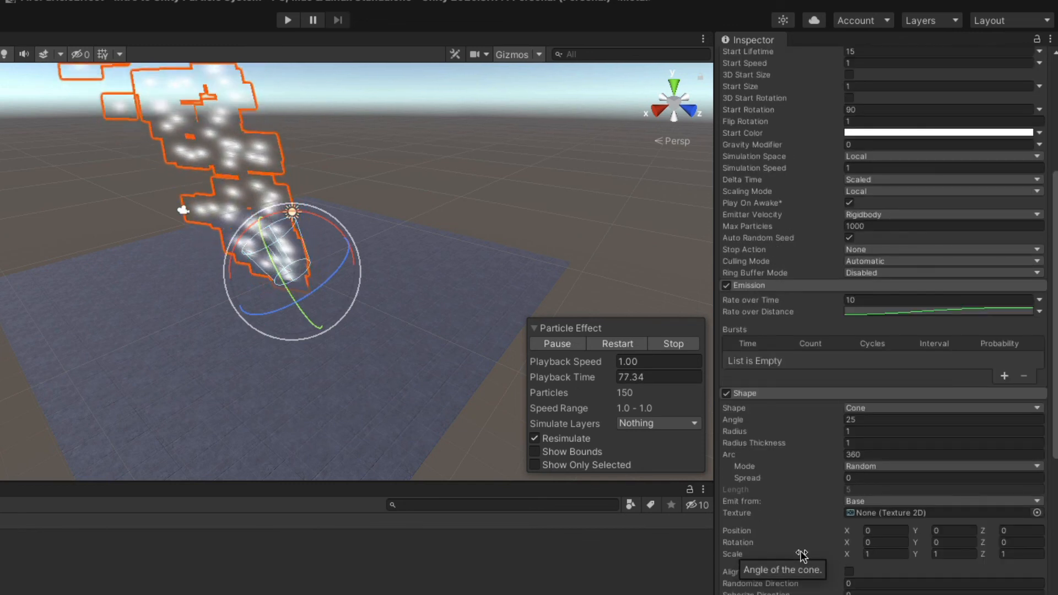
{"action": "left_click", "coordinate": [782, 393]}
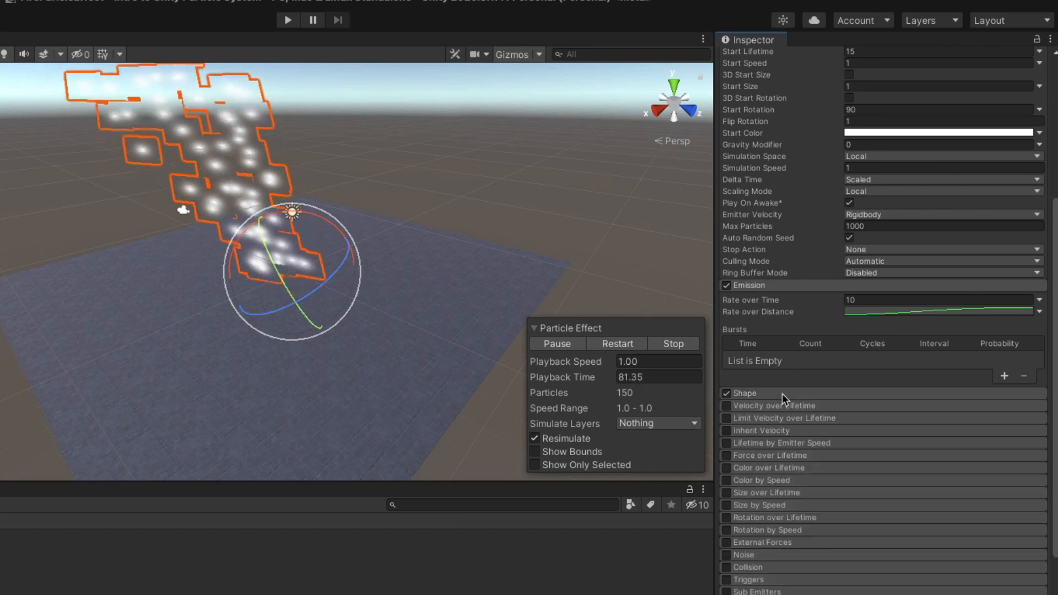
{"action": "left_click", "coordinate": [726, 405]}
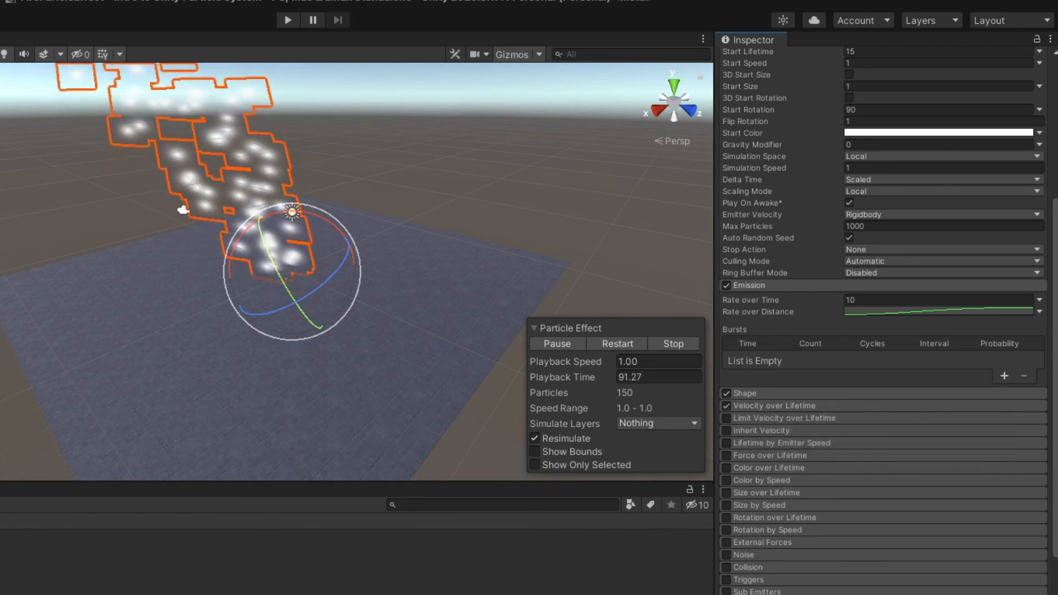
{"action": "left_click", "coordinate": [816, 419]}
{"action": "left_click", "coordinate": [832, 421]}
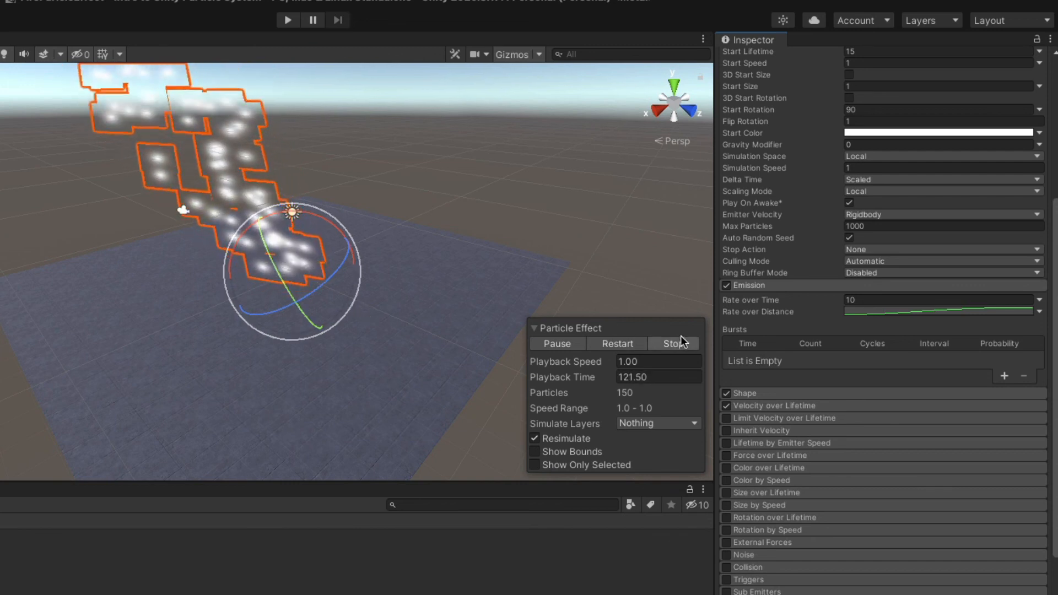
{"action": "scroll", "coordinate": [795, 359], "scroll_direction": "down", "scroll_amount": 5}
{"action": "scroll", "coordinate": [796, 358], "scroll_direction": "up", "scroll_amount": 10}
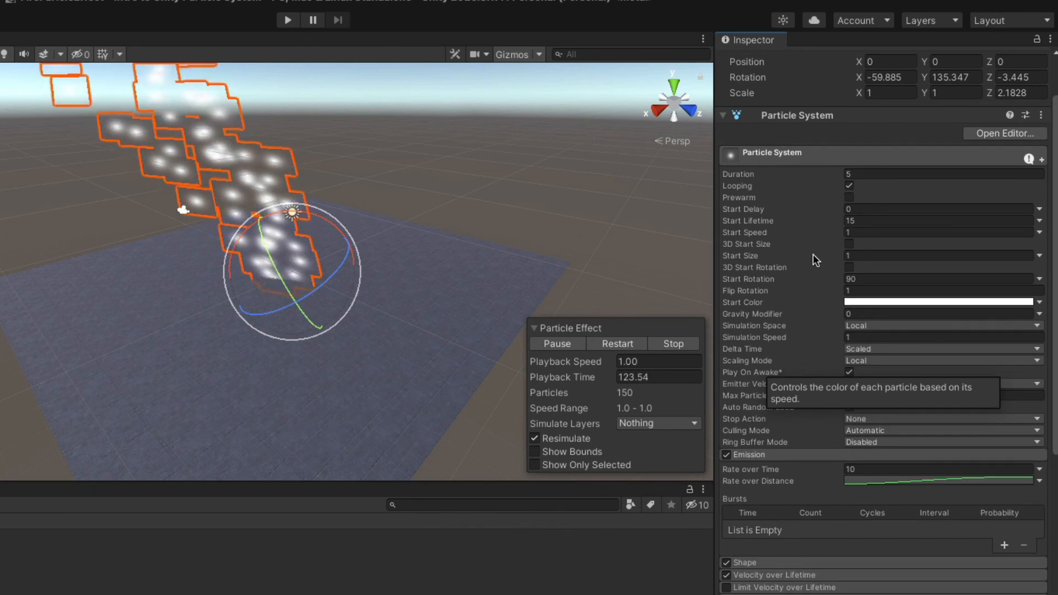